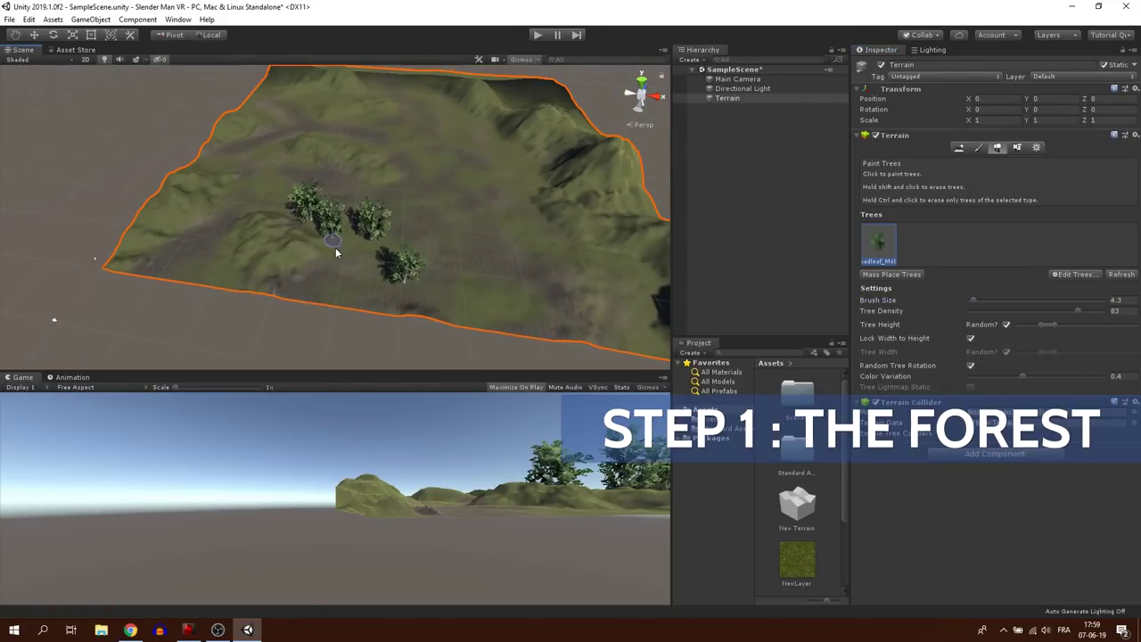
Paint more trees onto the terrain beside the existing group of trees
{"action": "left_click", "coordinate": [403, 321]}
{"action": "mouse_move", "coordinate": [403, 321]}
{"action": "left_mouse_down"}
{"action": "mouse_move", "coordinate": [311, 265]}
{"action": "mouse_move", "coordinate": [401, 217]}
{"action": "left_mouse_up"}
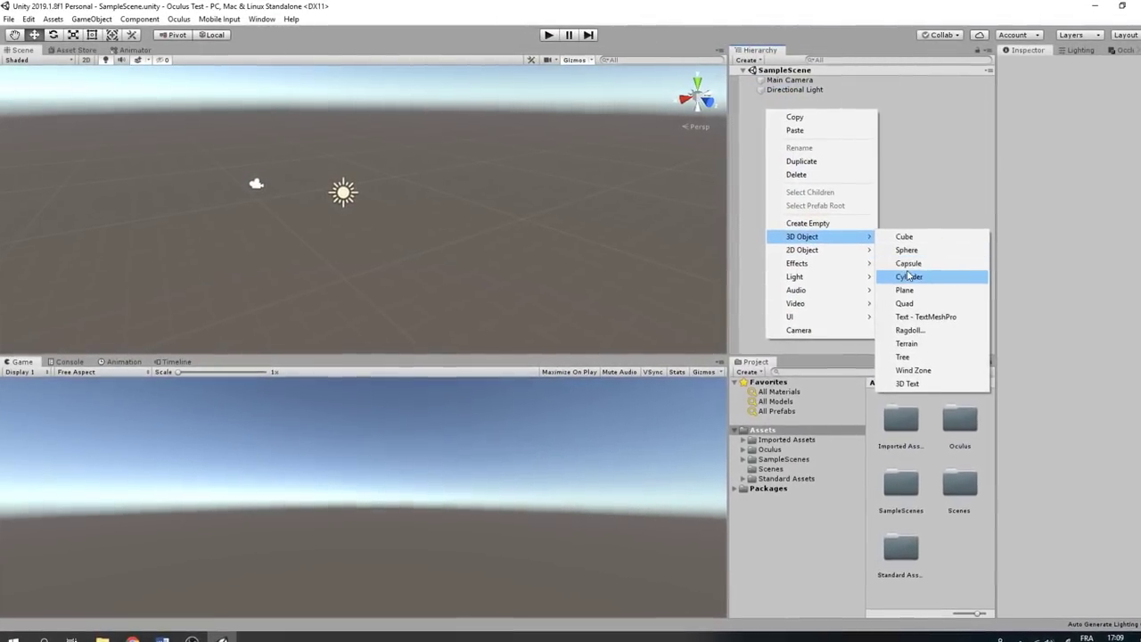
Create a terrain and raise several hills on it with brush builtin_brush_4 at size 25 and opacity 50
{"action": "left_click", "coordinate": [945, 352]}
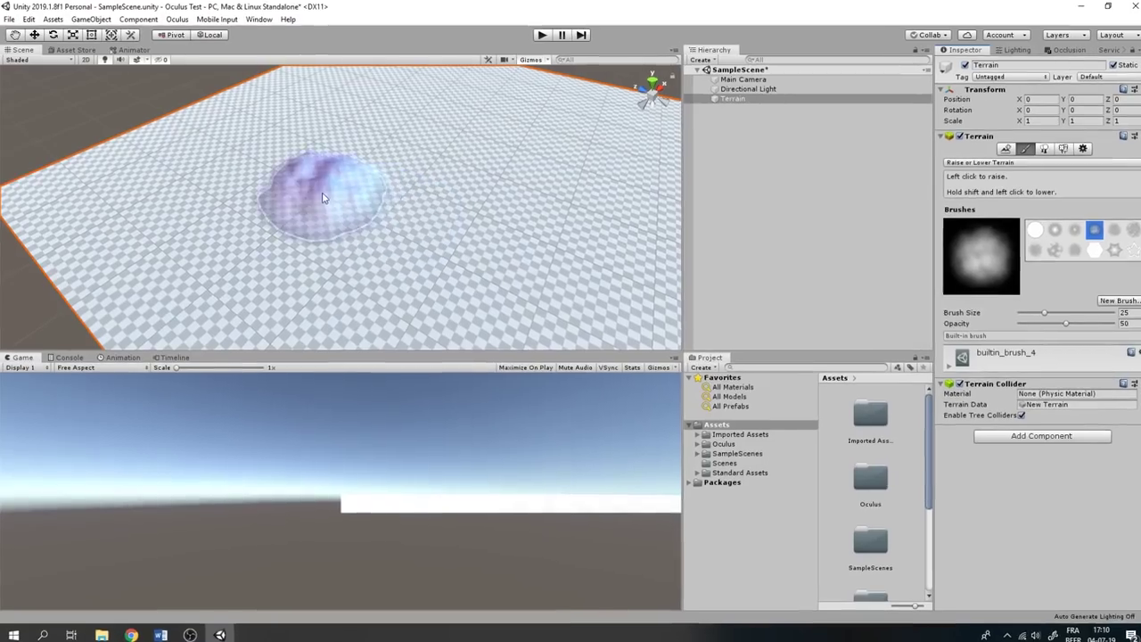
{"action": "left_click", "coordinate": [323, 198]}
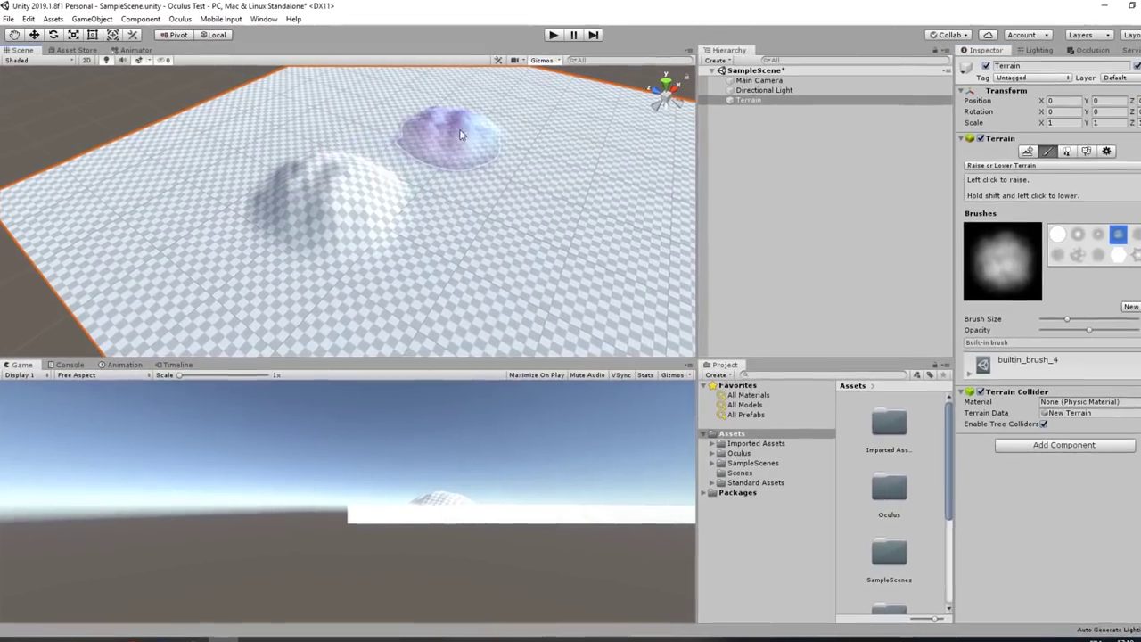
{"action": "left_click", "coordinate": [446, 127]}
{"action": "left_click", "coordinate": [558, 185]}
{"action": "middle_click_drag", "start_coordinate": [551, 210], "coordinate": [340, 211]}
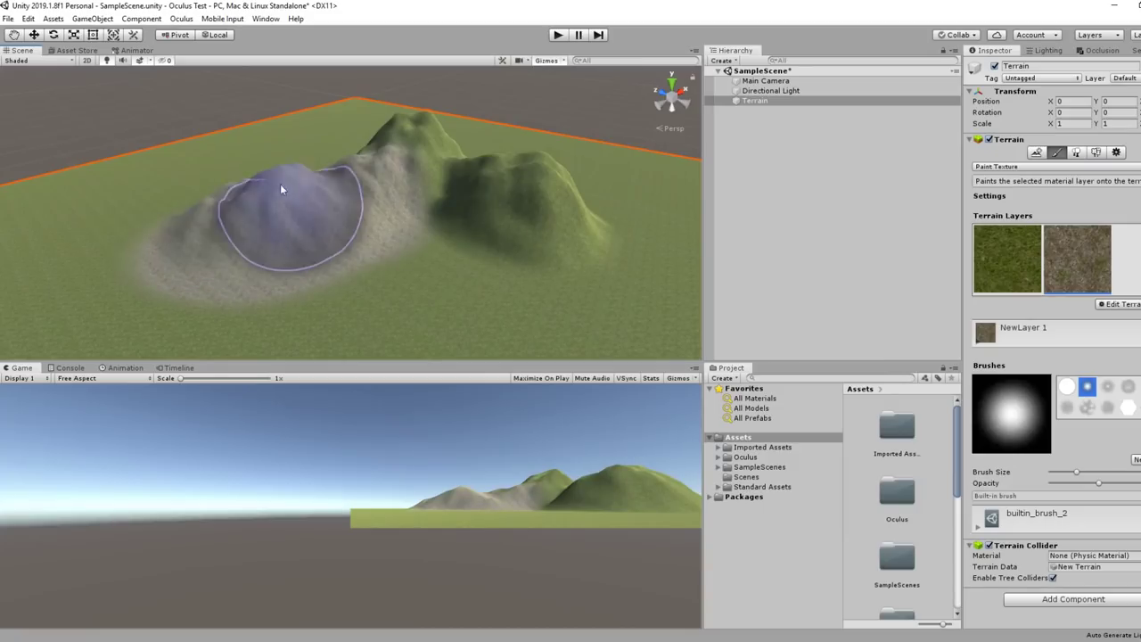
Paint the NewLayer 1 ground texture over the hills using the soft round builtin_brush_2
{"action": "mouse_move", "coordinate": [280, 184]}
{"action": "left_mouse_down"}
{"action": "mouse_move", "coordinate": [397, 131]}
{"action": "mouse_move", "coordinate": [509, 185]}
{"action": "mouse_move", "coordinate": [595, 206]}
{"action": "mouse_move", "coordinate": [280, 194]}
{"action": "mouse_move", "coordinate": [221, 205]}
{"action": "left_mouse_up"}
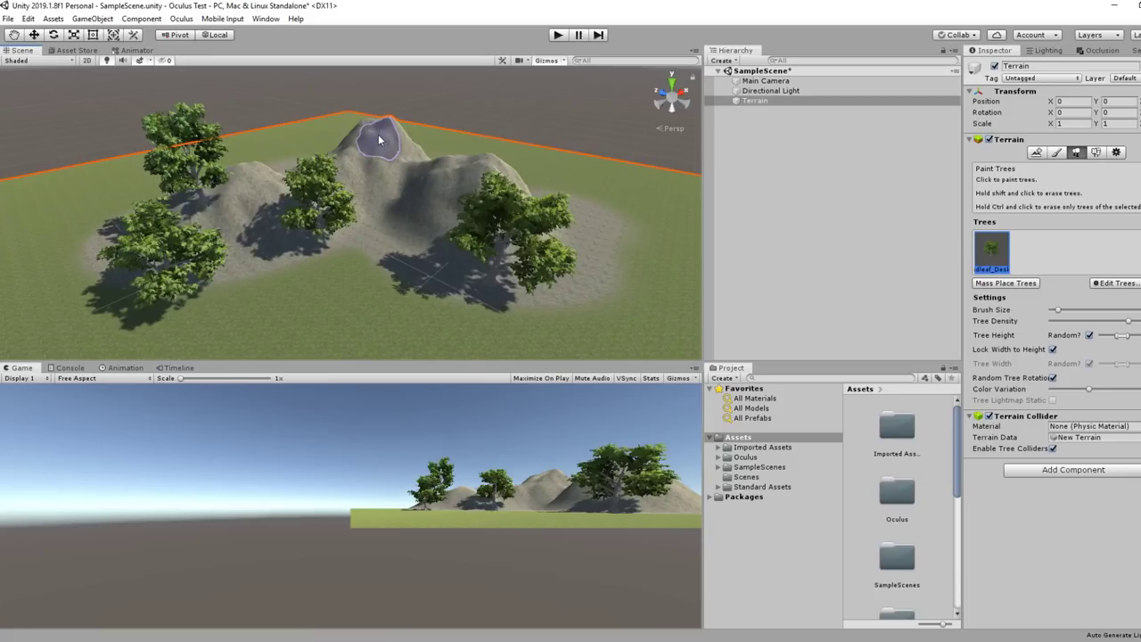
Plant more broadleaf trees on and around the hills with the Paint Trees tool
{"action": "middle_click_drag", "start_coordinate": [519, 190], "coordinate": [494, 164]}
{"action": "left_click", "coordinate": [578, 222]}
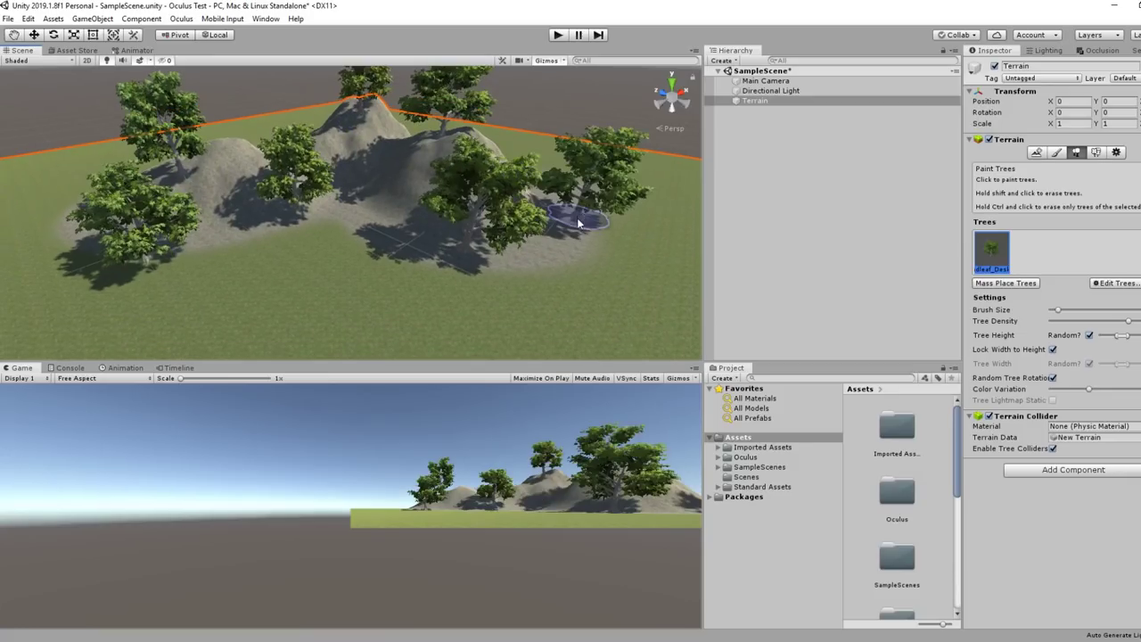
{"action": "left_click", "coordinate": [554, 275]}
{"action": "middle_click_drag", "start_coordinate": [555, 275], "coordinate": [525, 208]}
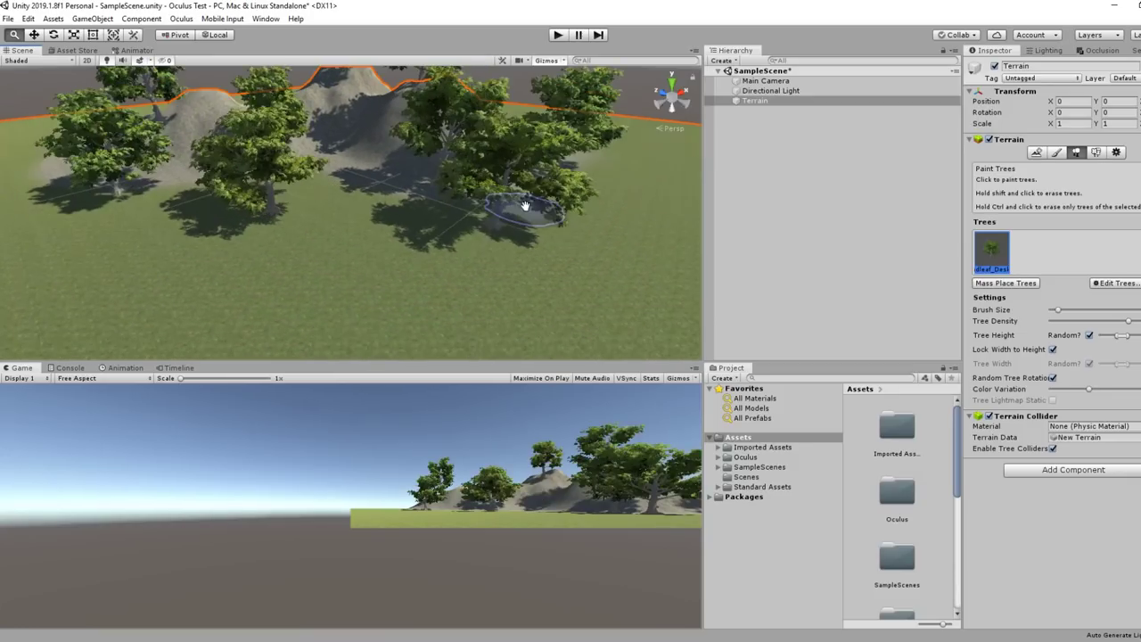
{"action": "right_click_drag", "start_coordinate": [525, 209], "coordinate": [454, 219]}
{"action": "middle_click_drag", "start_coordinate": [454, 219], "coordinate": [469, 221]}
{"action": "left_click", "coordinate": [770, 205]}
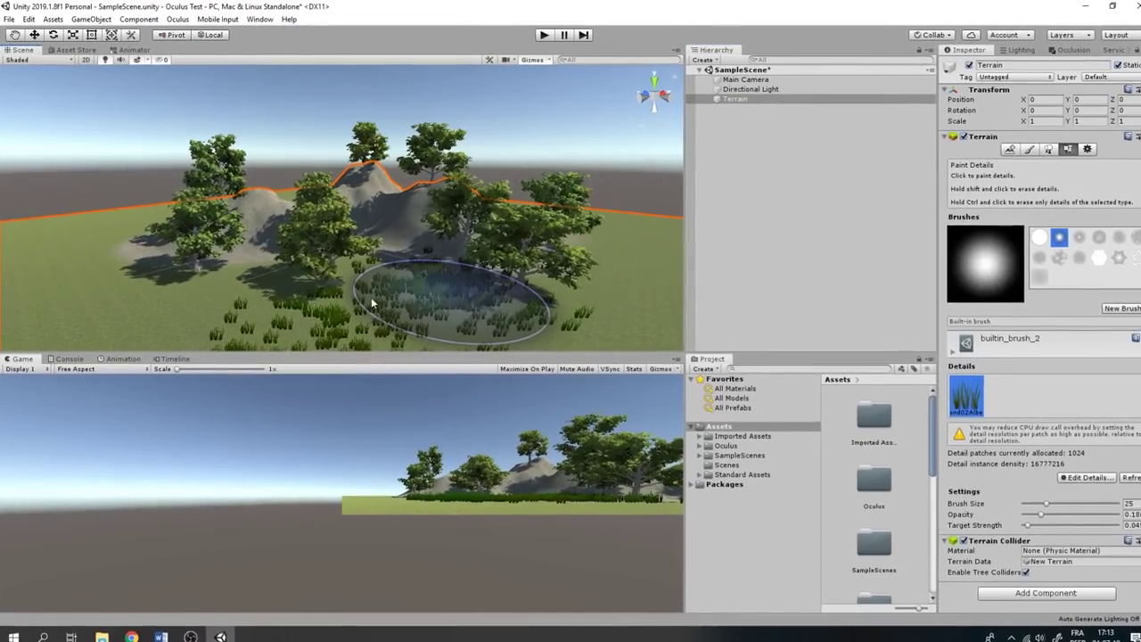
Paint grass details across the flat ground in front of and beside the trees with brush builtin_brush_2
{"action": "mouse_move", "coordinate": [371, 303]}
{"action": "left_mouse_down"}
{"action": "mouse_move", "coordinate": [220, 295]}
{"action": "mouse_move", "coordinate": [378, 223]}
{"action": "left_mouse_up"}
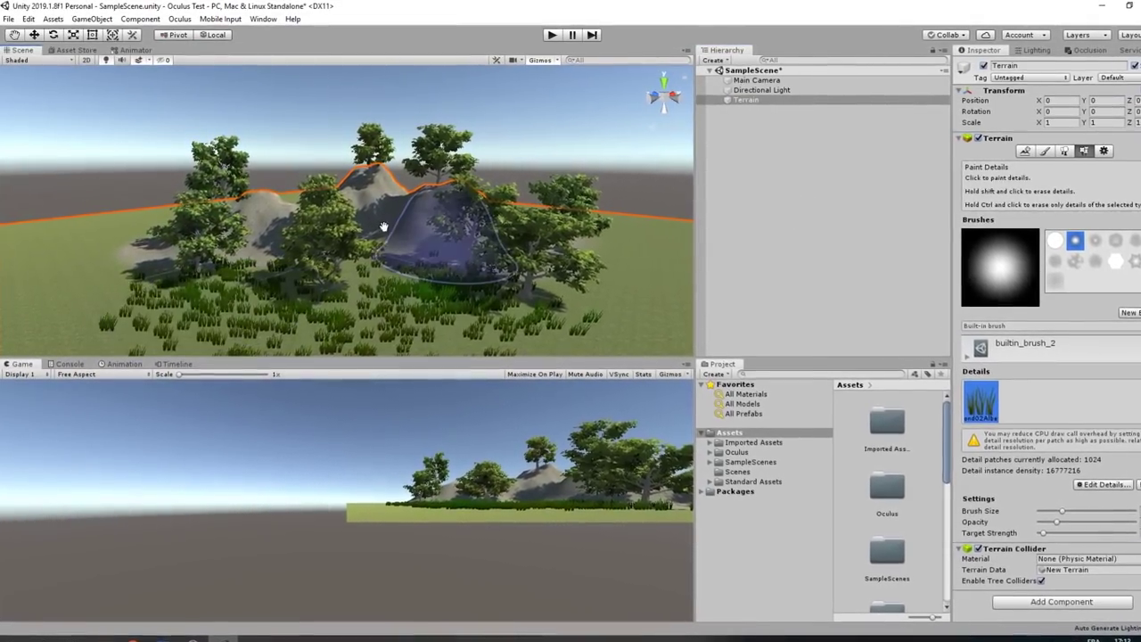
{"action": "middle_click_drag", "start_coordinate": [465, 251], "coordinate": [386, 207]}
{"action": "mouse_move", "coordinate": [496, 249]}
{"action": "left_mouse_down"}
{"action": "mouse_move", "coordinate": [470, 292]}
{"action": "mouse_move", "coordinate": [453, 290]}
{"action": "left_mouse_up"}
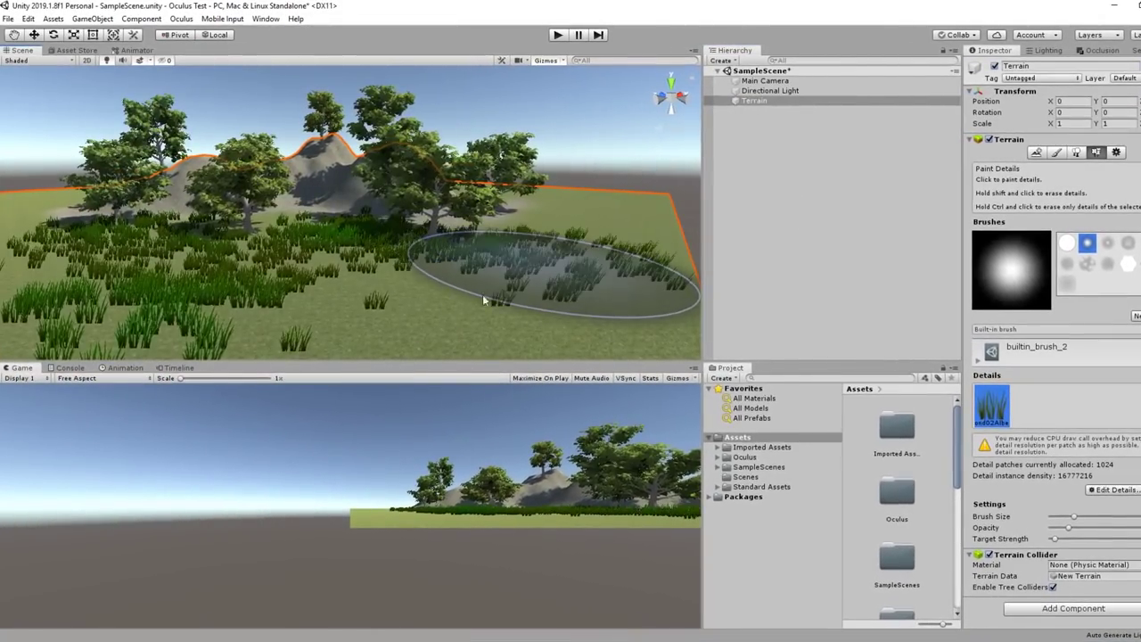
{"action": "middle_click_drag", "start_coordinate": [500, 234], "coordinate": [461, 277]}
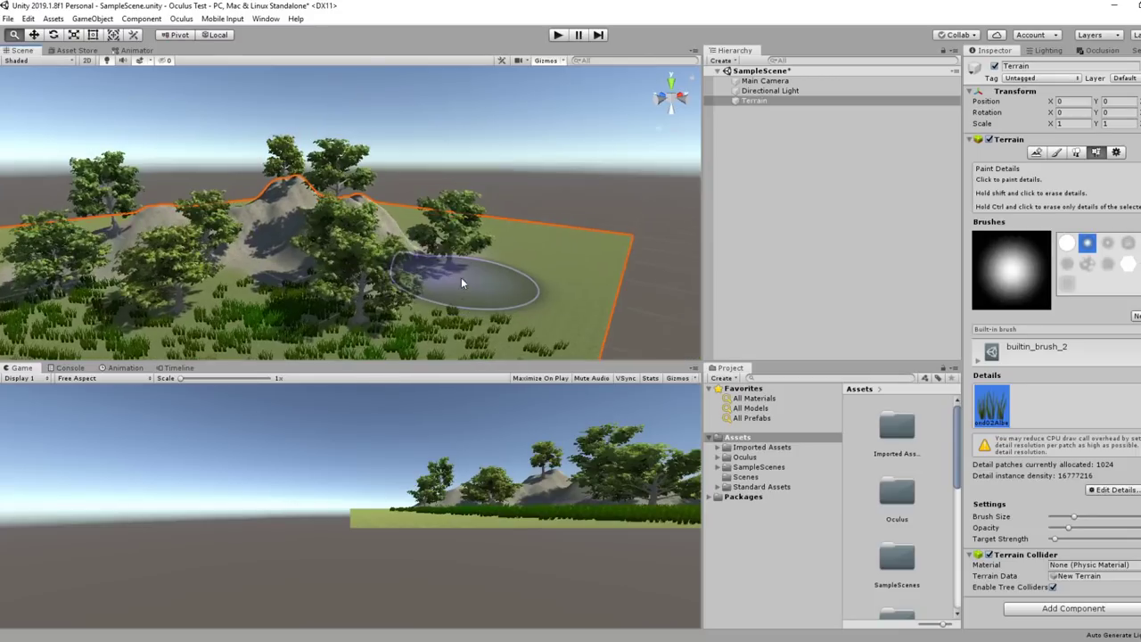
{"action": "left_click_drag", "start_coordinate": [461, 277], "coordinate": [480, 288]}
{"action": "scroll", "coordinate": [501, 259], "scroll_direction": "down", "scroll_amount": 1}
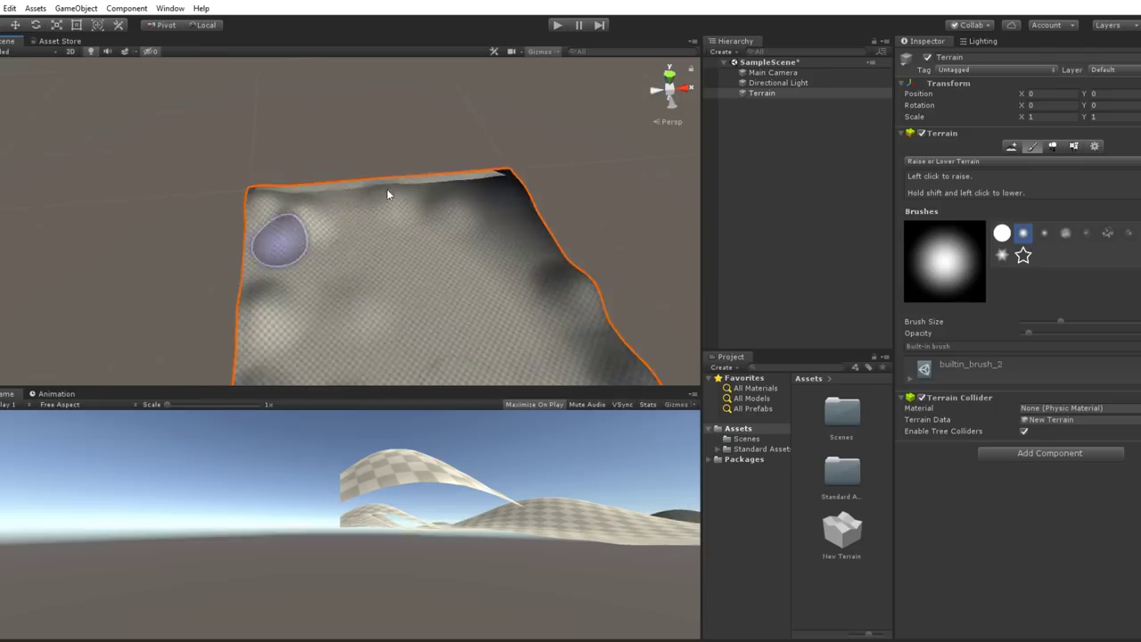
{"action": "mouse_move", "coordinate": [387, 190]}
{"action": "right_mouse_down"}
{"action": "mouse_move", "coordinate": [311, 196]}
{"action": "mouse_move", "coordinate": [600, 191]}
{"action": "right_mouse_up"}
{"action": "middle_click_drag", "start_coordinate": [600, 190], "coordinate": [472, 339]}
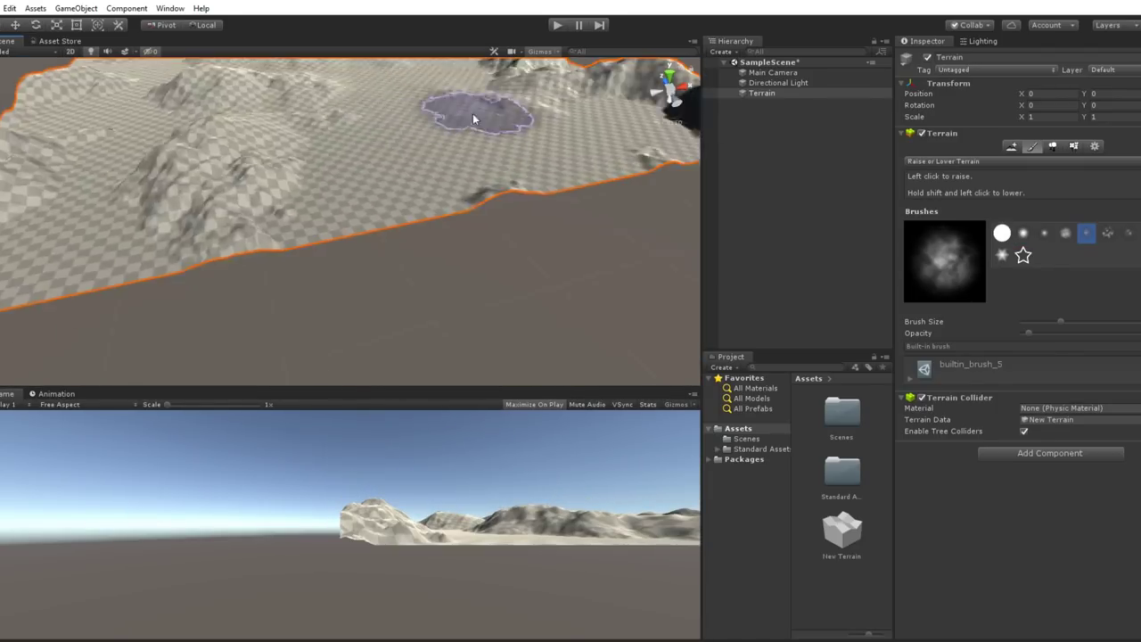
{"action": "middle_click_drag", "start_coordinate": [473, 119], "coordinate": [420, 331]}
{"action": "left_click_drag", "start_coordinate": [420, 331], "coordinate": [466, 212], "text": "alt"}
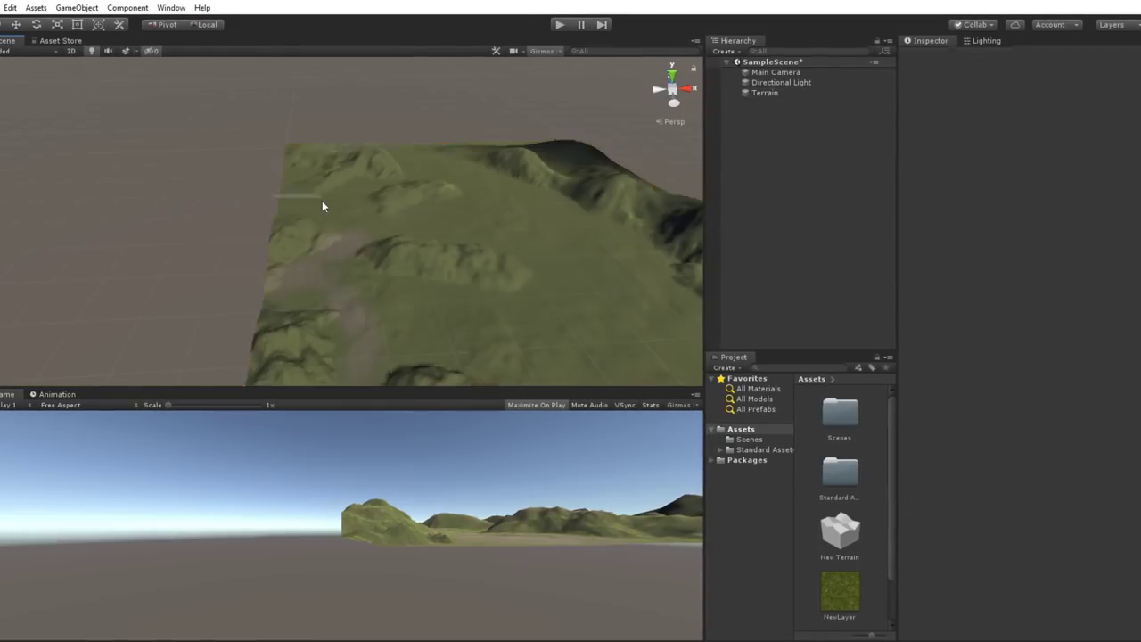
{"action": "right_click_drag", "start_coordinate": [522, 222], "coordinate": [445, 244]}
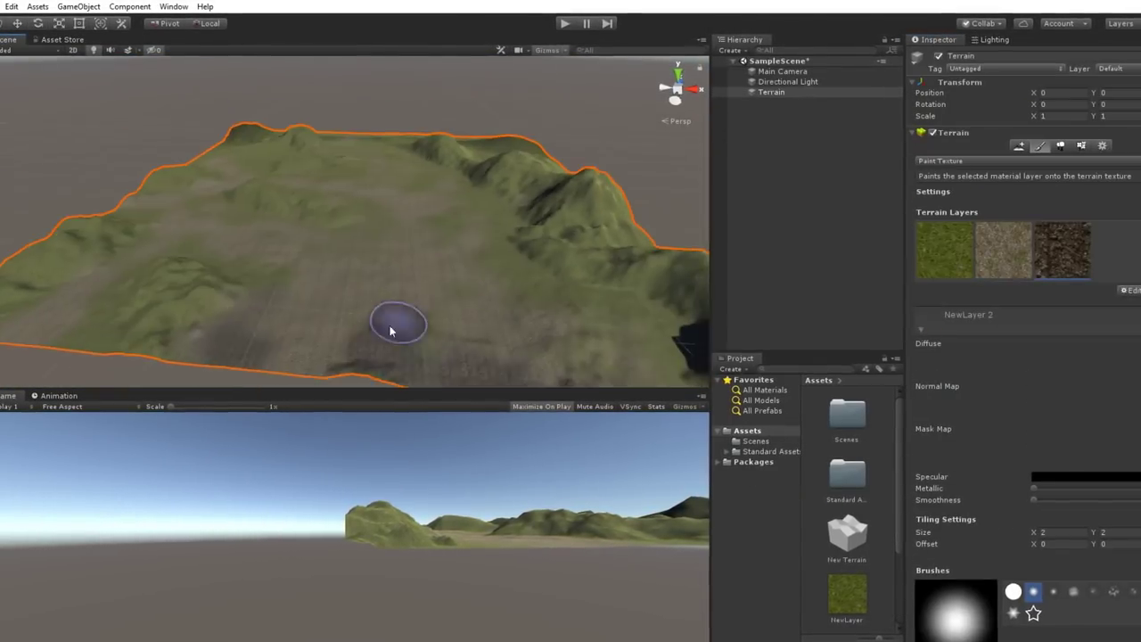
{"action": "right_click_drag", "start_coordinate": [395, 323], "coordinate": [401, 201]}
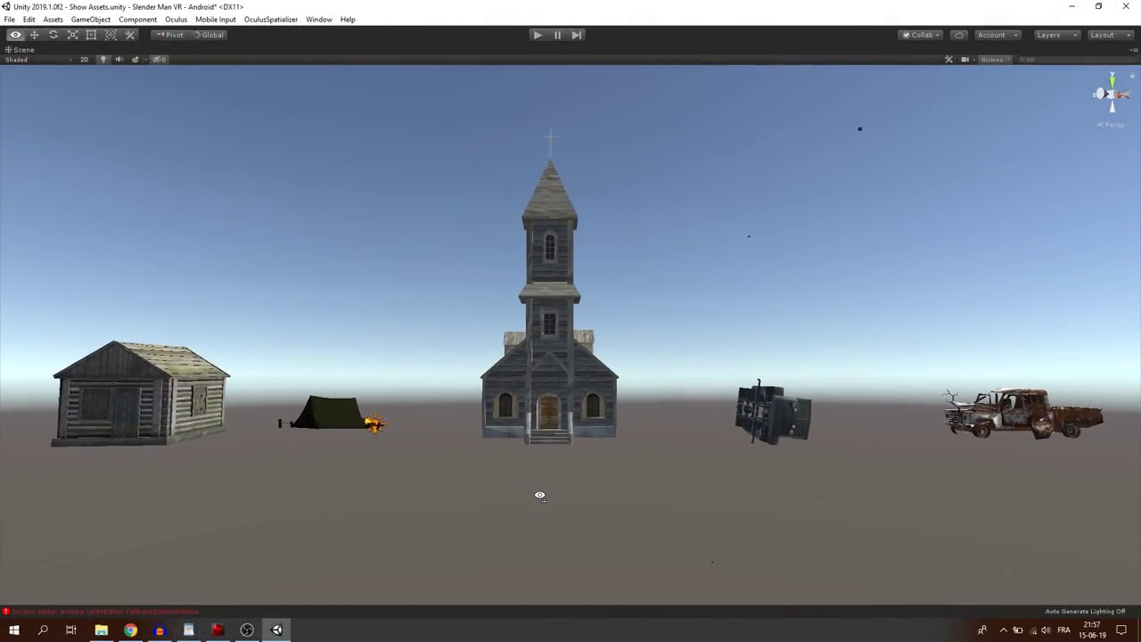
{"action": "mouse_move", "coordinate": [539, 495]}
{"action": "right_mouse_down"}
{"action": "mouse_move", "coordinate": [556, 494]}
{"action": "mouse_move", "coordinate": [542, 492]}
{"action": "right_mouse_up"}
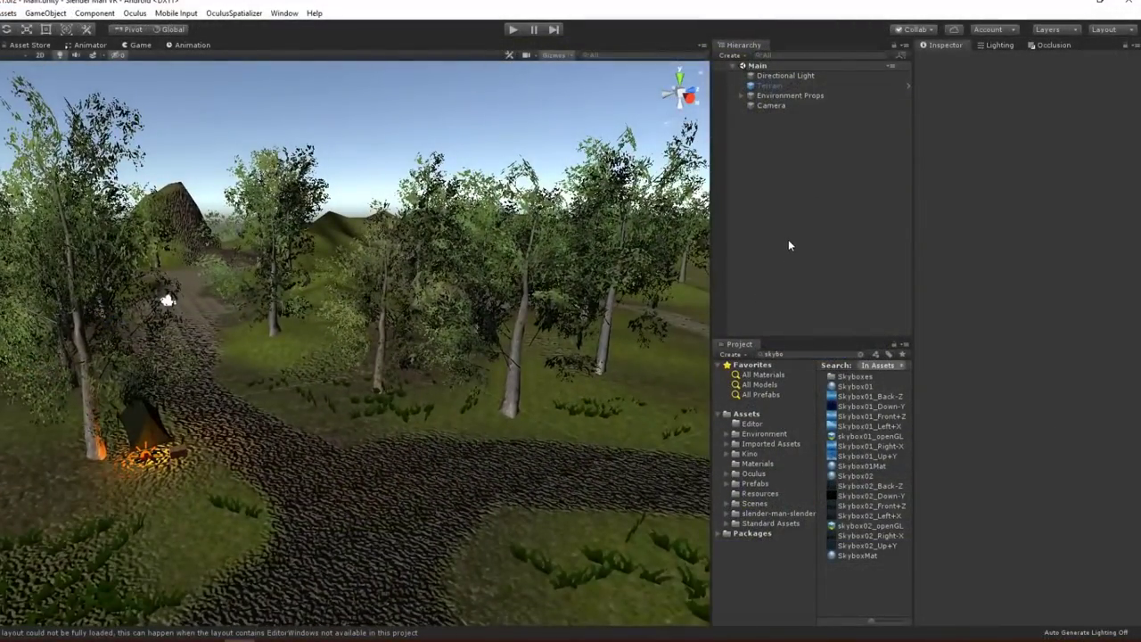
Delete the Camera object from the Main scene
{"action": "right_click", "coordinate": [764, 142]}
{"action": "left_click", "coordinate": [766, 115]}
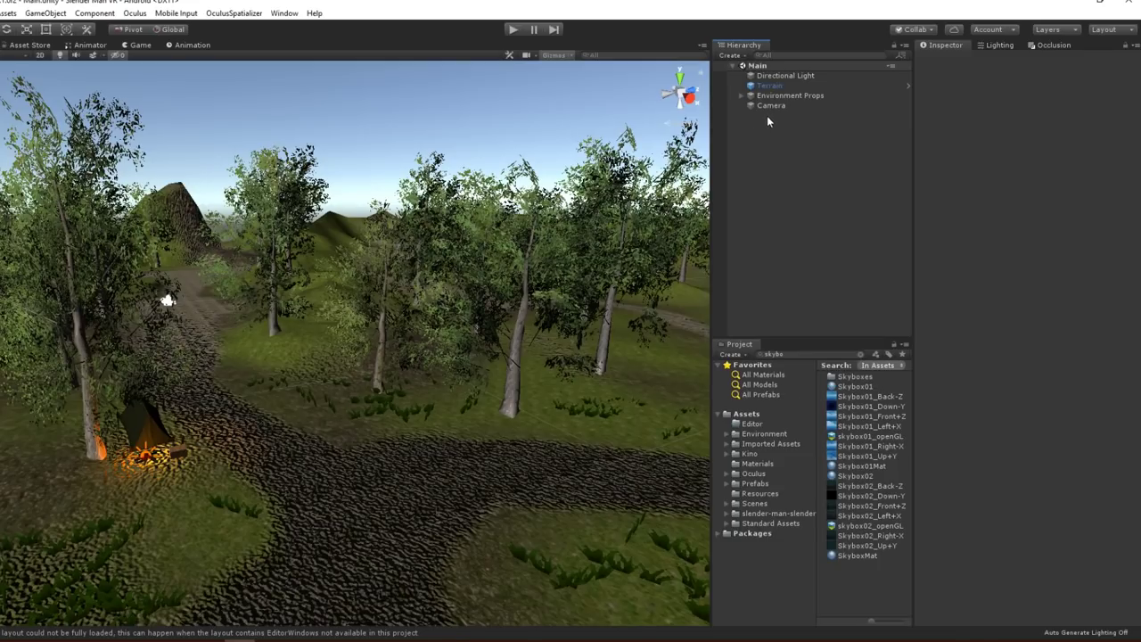
{"action": "left_click", "coordinate": [765, 107]}
{"action": "right_click", "coordinate": [764, 106]}
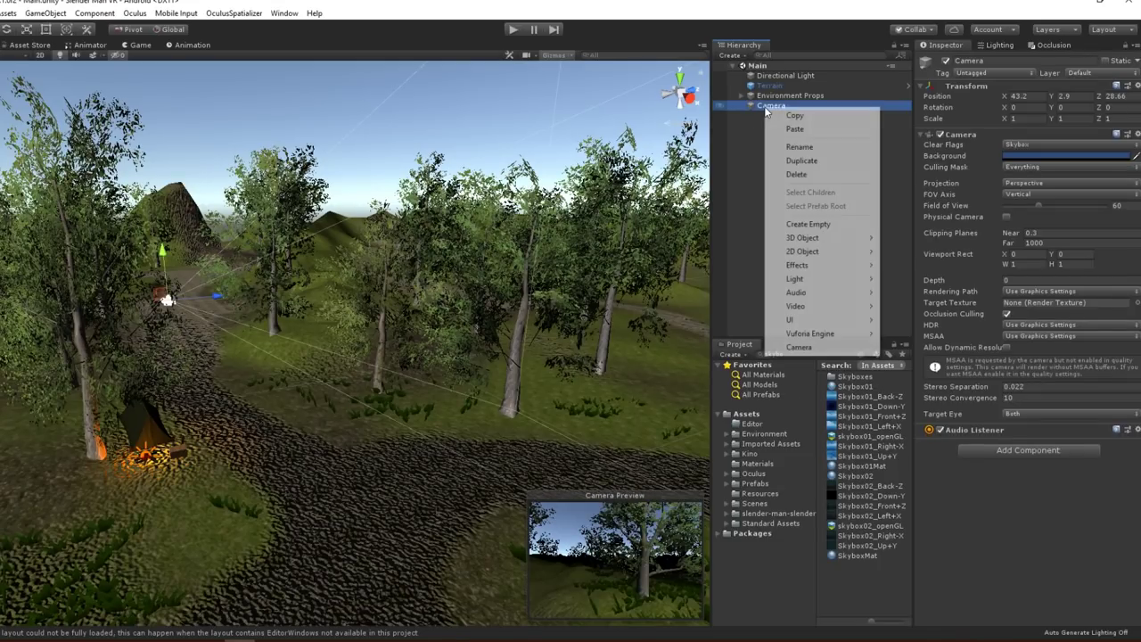
{"action": "left_click", "coordinate": [812, 176]}
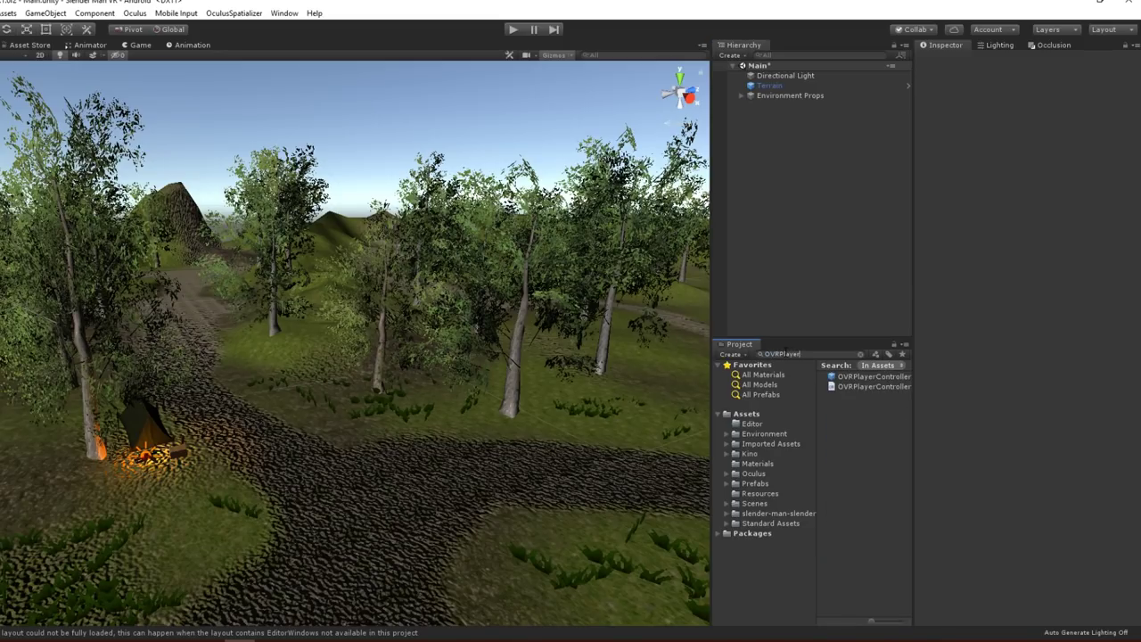
Add the OVRPlayerController prefab to the scene and move it near the campfire, at X 63.79 and Z 21.51
{"action": "left_click_drag", "start_coordinate": [818, 259], "coordinate": [816, 258]}
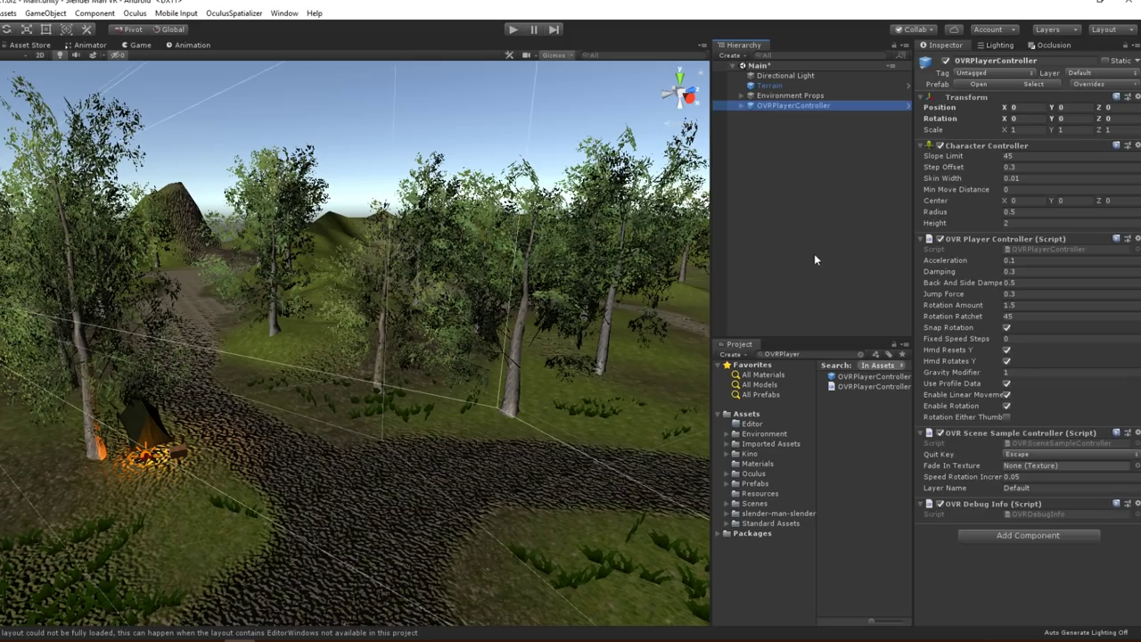
{"action": "scroll", "coordinate": [522, 288], "scroll_direction": "down", "scroll_amount": 3}
{"action": "right_click_drag", "start_coordinate": [522, 287], "coordinate": [619, 412]}
{"action": "left_click_drag", "start_coordinate": [619, 410], "coordinate": [644, 401]}
{"action": "middle_click_drag", "start_coordinate": [644, 401], "coordinate": [424, 339]}
{"action": "scroll", "coordinate": [424, 339], "scroll_direction": "up", "scroll_amount": 3}
{"action": "right_click_drag", "start_coordinate": [424, 339], "coordinate": [349, 300]}
{"action": "middle_click_drag", "start_coordinate": [348, 301], "coordinate": [374, 294]}
{"action": "right_click_drag", "start_coordinate": [374, 294], "coordinate": [317, 372]}
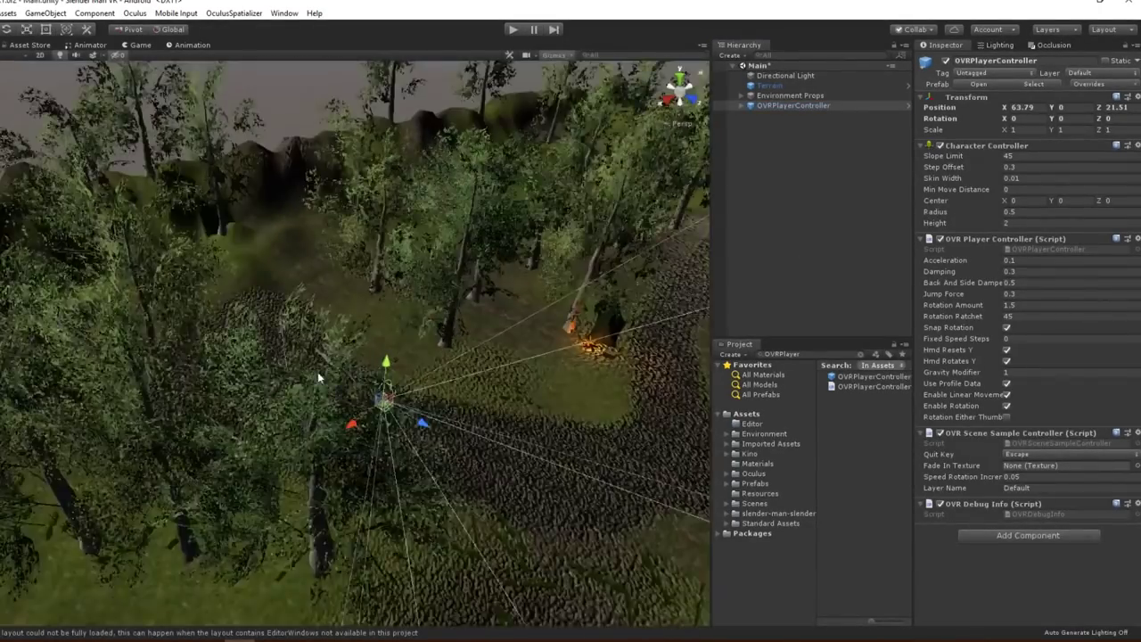
Raise the OVRPlayerController above the path to about Y 0.44
{"action": "scroll", "coordinate": [317, 371], "scroll_direction": "up", "scroll_amount": 3}
{"action": "middle_click_drag", "start_coordinate": [318, 372], "coordinate": [280, 363]}
{"action": "right_click_drag", "start_coordinate": [281, 362], "coordinate": [298, 349]}
{"action": "middle_click_drag", "start_coordinate": [298, 348], "coordinate": [314, 345]}
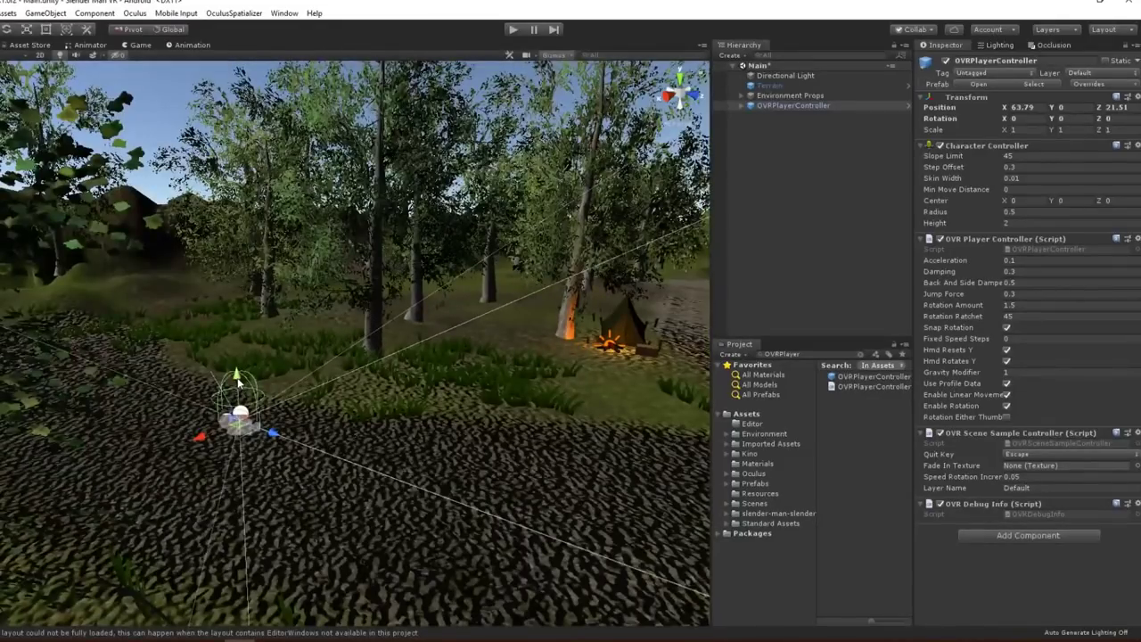
{"action": "left_click_drag", "start_coordinate": [238, 382], "coordinate": [251, 359]}
{"action": "left_click_drag", "start_coordinate": [424, 306], "coordinate": [405, 306], "text": "alt"}
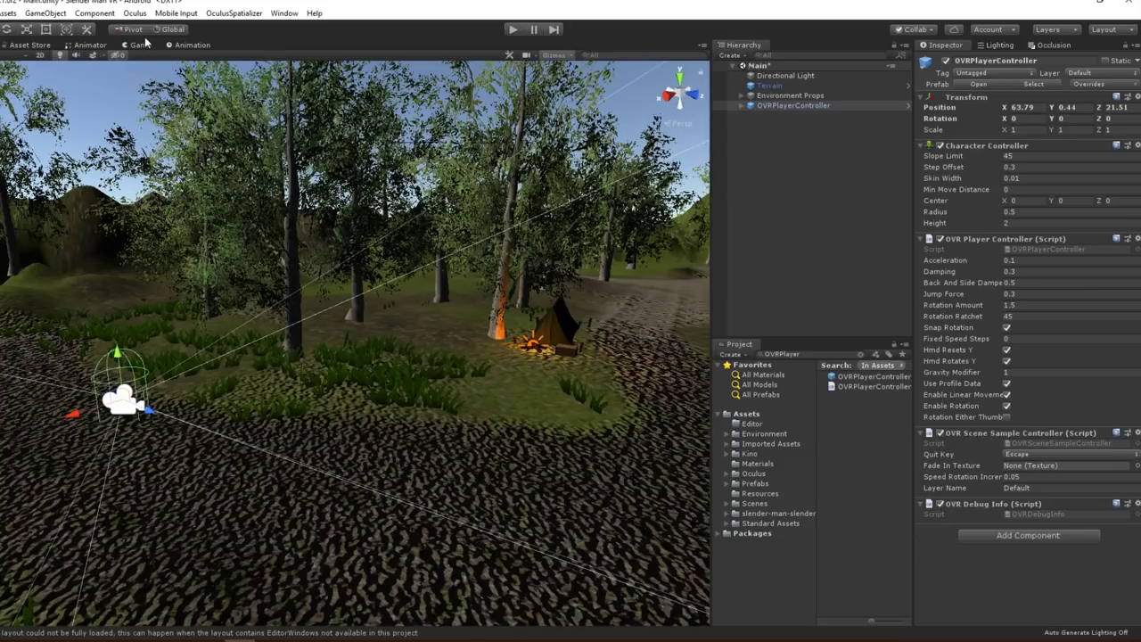
Dock the Game view beneath the Scene view
{"action": "left_click_drag", "start_coordinate": [147, 43], "coordinate": [162, 524]}
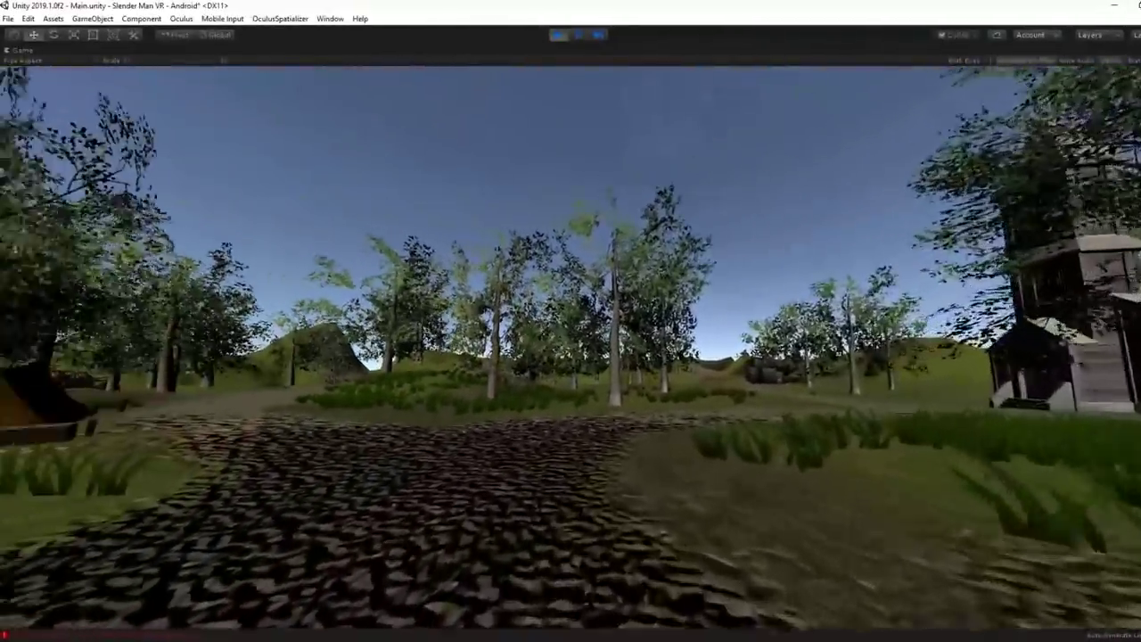
Exit play mode and darken the scene by lowering the Directional Light's intensity and the DARK SKYBOX material's Atmosphere Thickness
{"action": "key", "text": "ctrl+p"}
{"action": "right_click_drag", "start_coordinate": [576, 221], "coordinate": [536, 180]}
{"action": "middle_click_drag", "start_coordinate": [536, 180], "coordinate": [529, 158]}
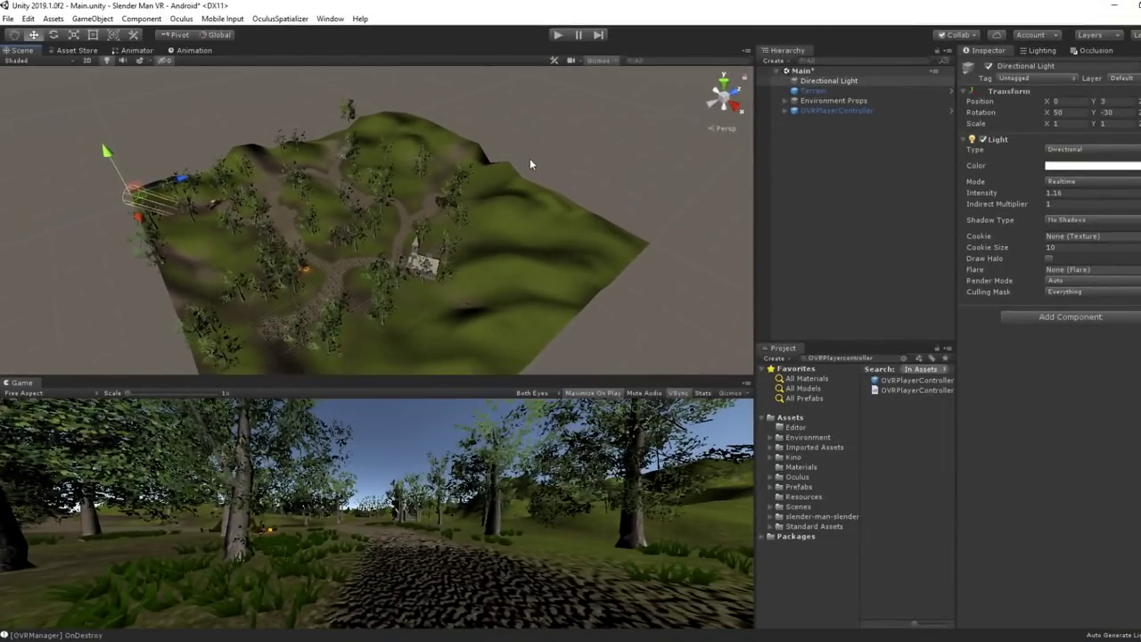
{"action": "left_click_drag", "start_coordinate": [1011, 194], "coordinate": [989, 194]}
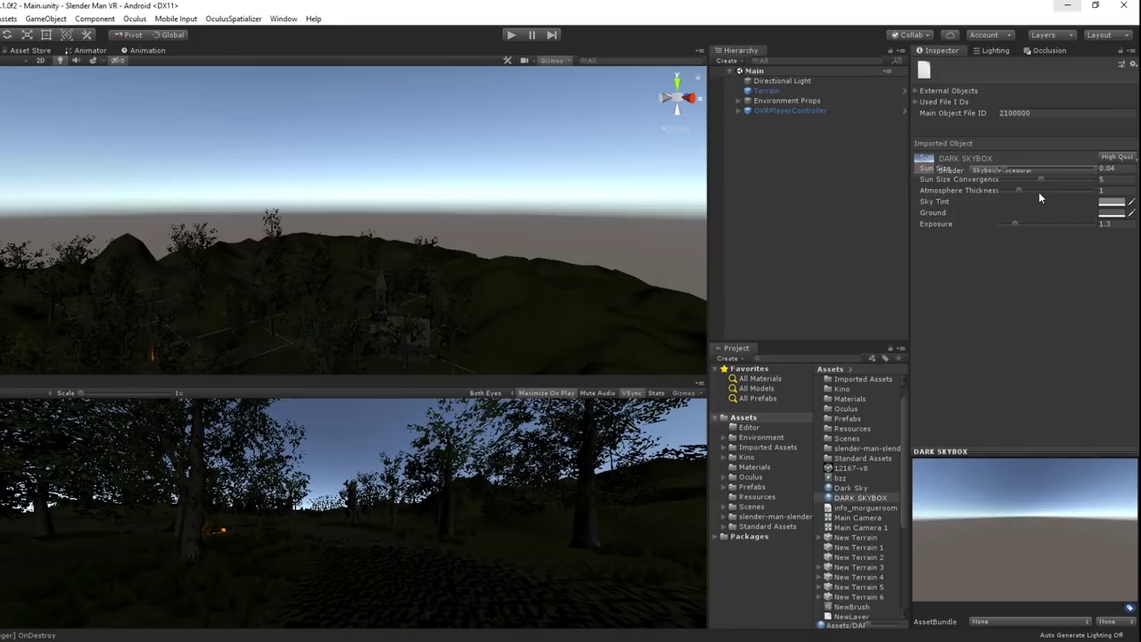
{"action": "left_click_drag", "start_coordinate": [1038, 191], "coordinate": [1004, 190]}
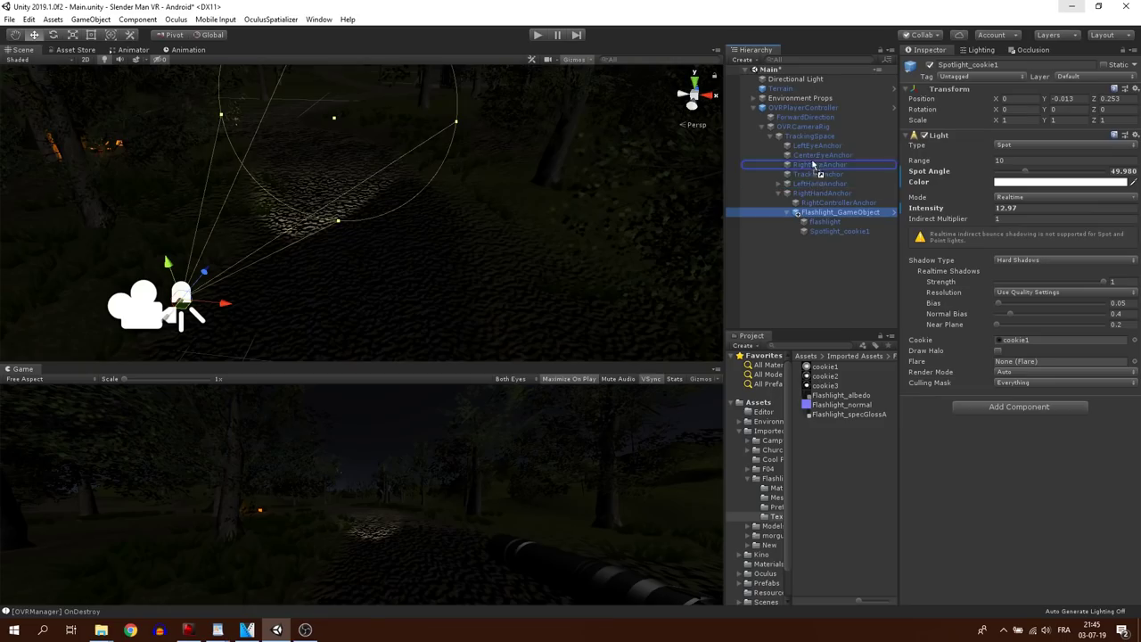
Move Flashlight_GameObject with its spotlight from RightHandAnchor to become a child of CenterEyeAnchor in the OVRCameraRig
{"action": "left_click_drag", "start_coordinate": [813, 166], "coordinate": [815, 137]}
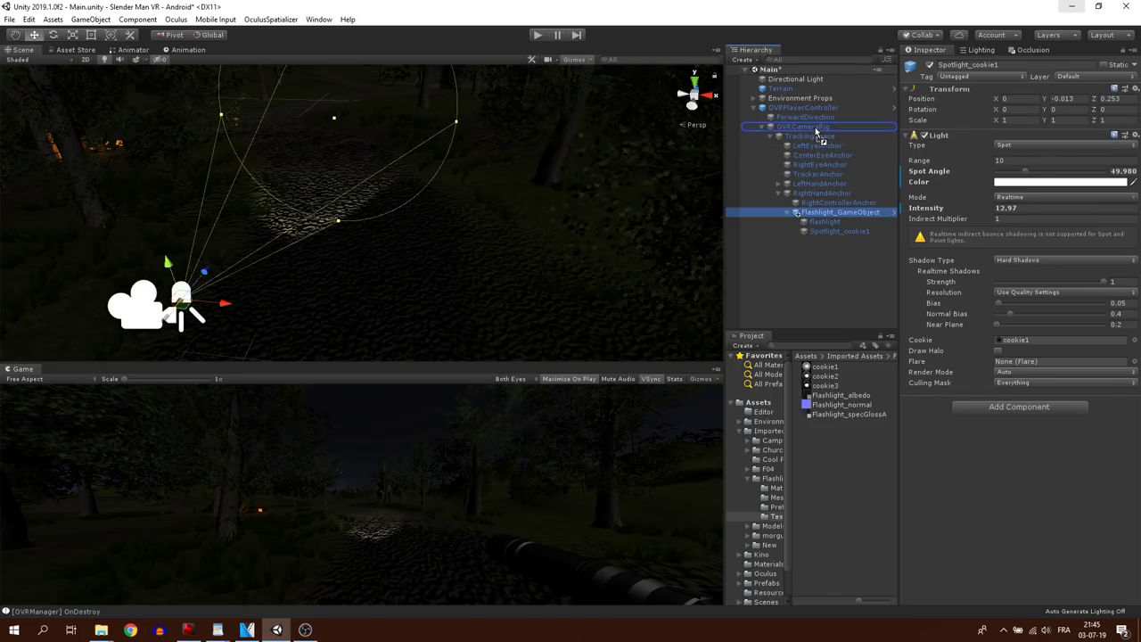
{"action": "left_click_drag", "start_coordinate": [824, 159], "coordinate": [824, 156]}
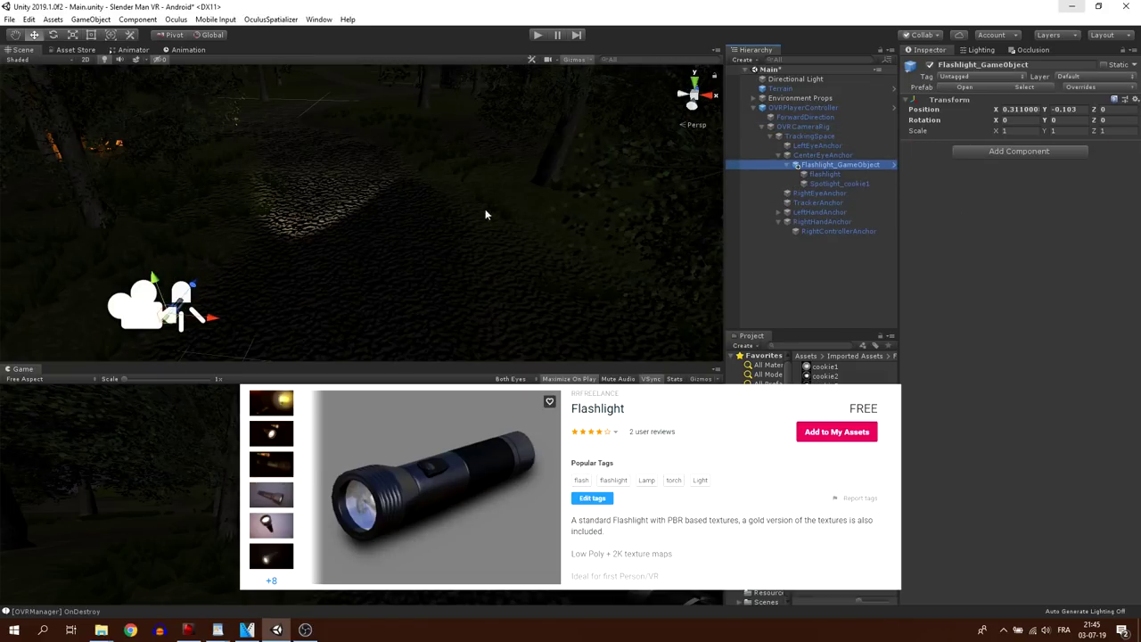
{"action": "scroll", "coordinate": [578, 166], "scroll_direction": "up", "scroll_amount": 4}
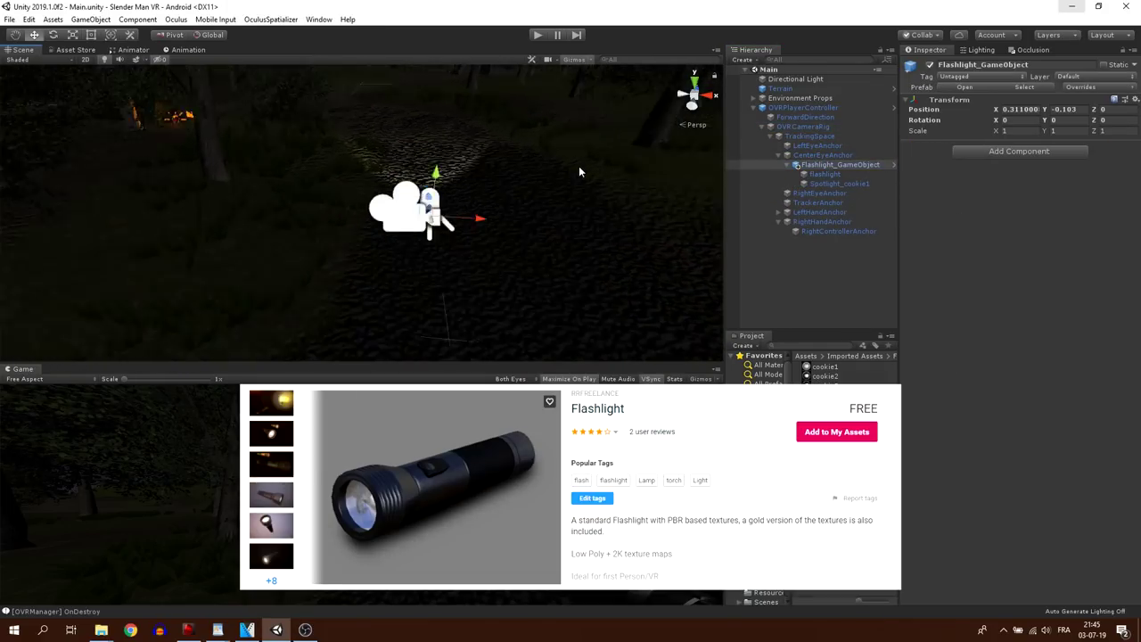
{"action": "middle_click_drag", "start_coordinate": [579, 166], "coordinate": [540, 179]}
{"action": "right_click_drag", "start_coordinate": [540, 179], "coordinate": [339, 145]}
{"action": "middle_click_drag", "start_coordinate": [338, 145], "coordinate": [384, 158]}
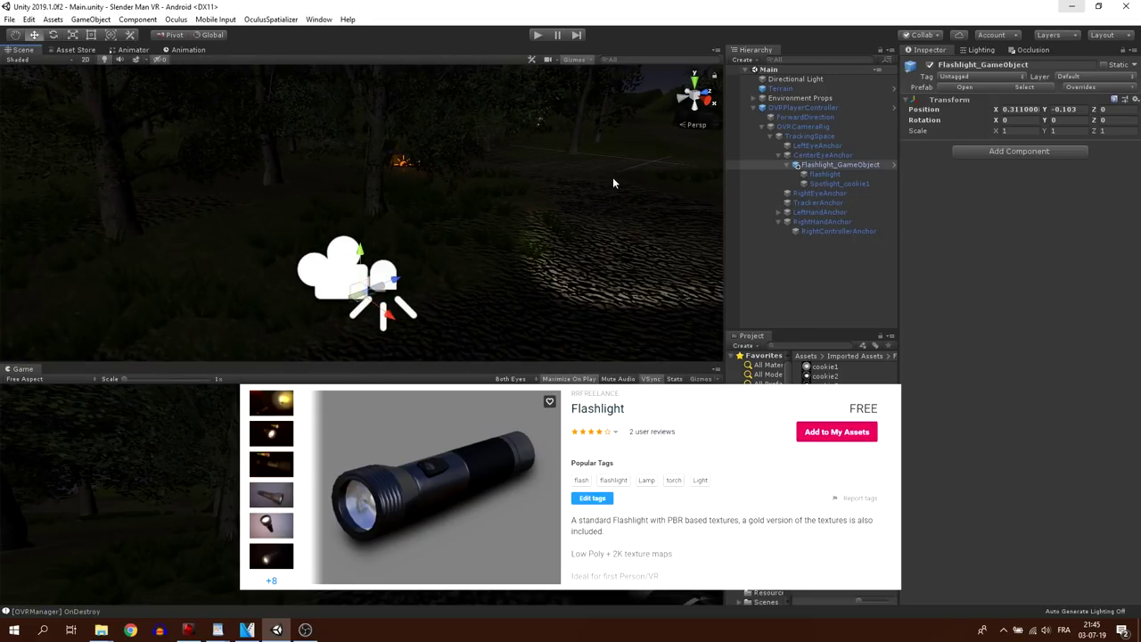
{"action": "left_click", "coordinate": [578, 60]}
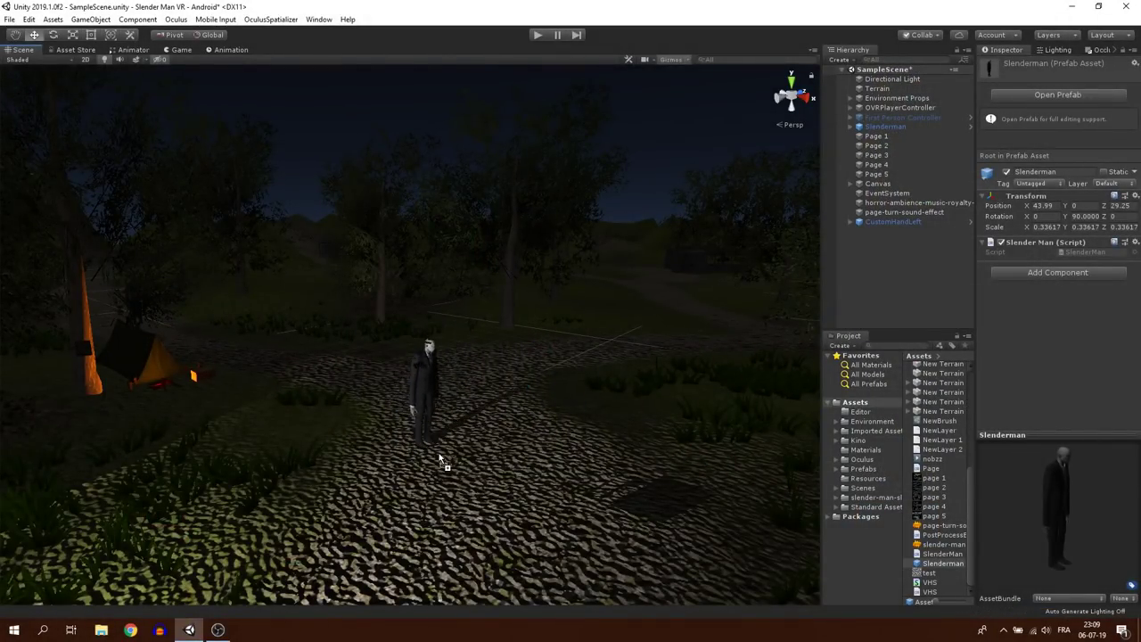
Place a Slenderman prefab on the stone path near the tent, at about X 61.7 and Z 28.2
{"action": "left_click_drag", "start_coordinate": [450, 472], "coordinate": [450, 472]}
{"action": "key", "text": "w"}
{"action": "right_click_drag", "start_coordinate": [450, 472], "coordinate": [533, 428]}
{"action": "scroll", "coordinate": [532, 426], "scroll_direction": "down", "scroll_amount": 3}
{"action": "middle_click_drag", "start_coordinate": [532, 426], "coordinate": [243, 284]}
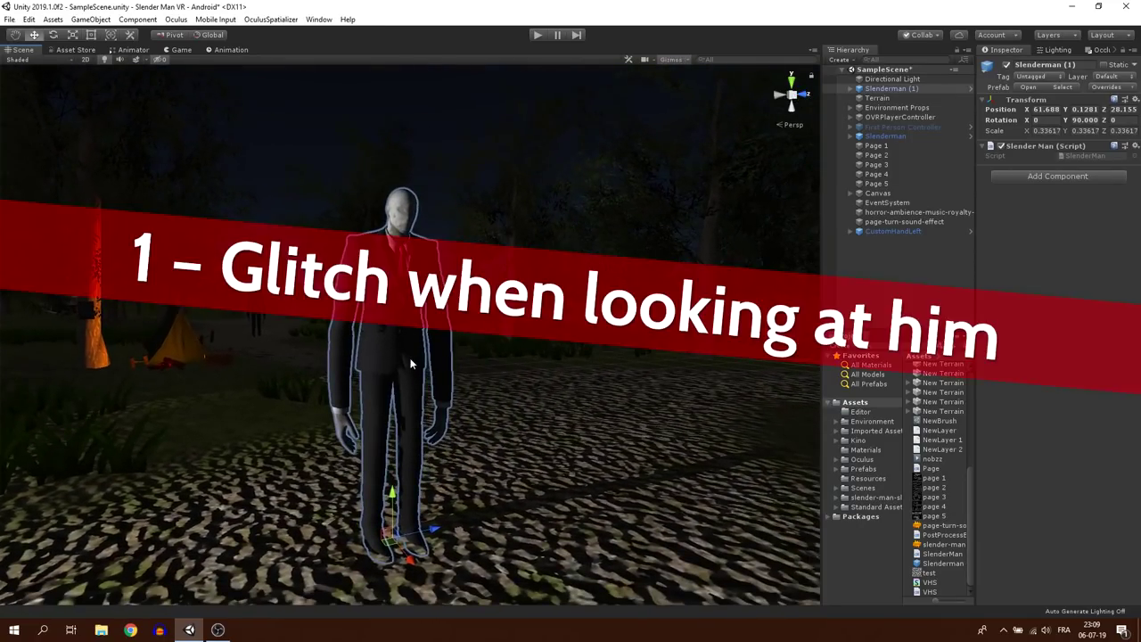
{"action": "right_click_drag", "start_coordinate": [410, 362], "coordinate": [292, 350]}
{"action": "middle_click_drag", "start_coordinate": [291, 351], "coordinate": [189, 335]}
{"action": "right_click_drag", "start_coordinate": [189, 335], "coordinate": [326, 356]}
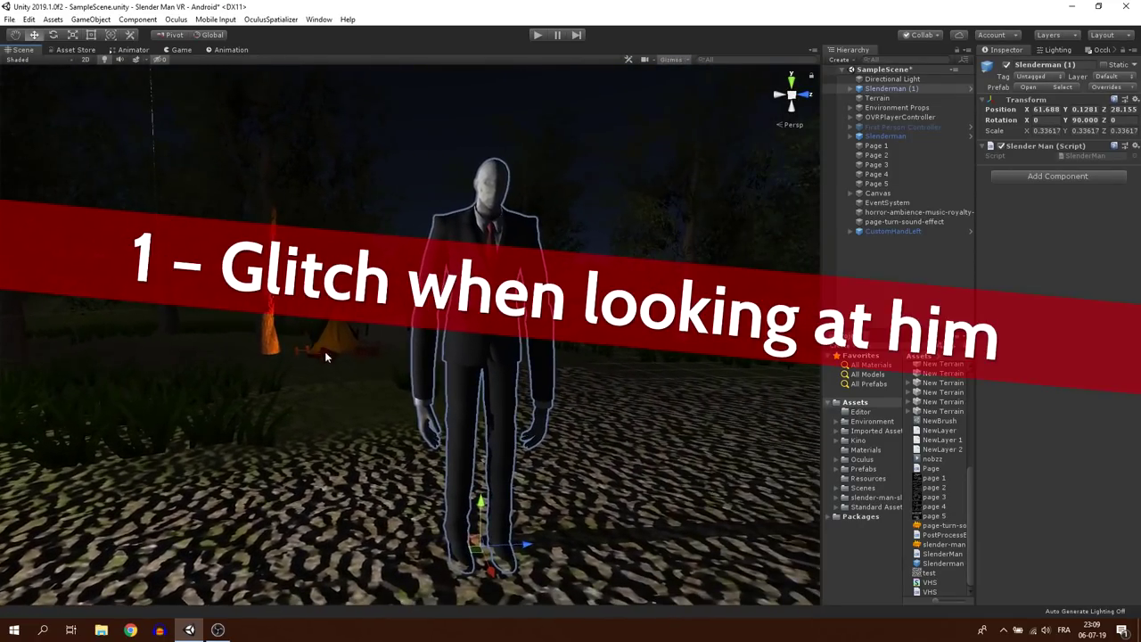
{"action": "middle_click_drag", "start_coordinate": [584, 383], "coordinate": [547, 382]}
{"action": "left_click_drag", "start_coordinate": [547, 383], "coordinate": [498, 366]}
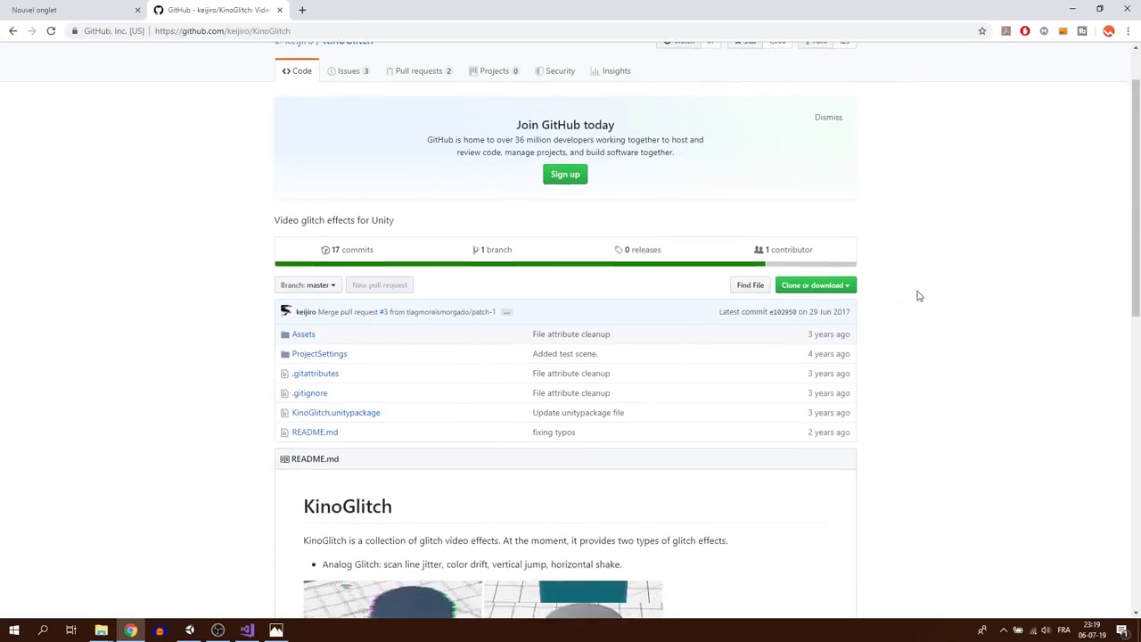
Review the KinoGlitch README on GitHub for its glitch effects, and read through the SlenderMan.cs script in Visual Studio
{"action": "scroll", "coordinate": [897, 301], "scroll_direction": "down", "scroll_amount": 5}
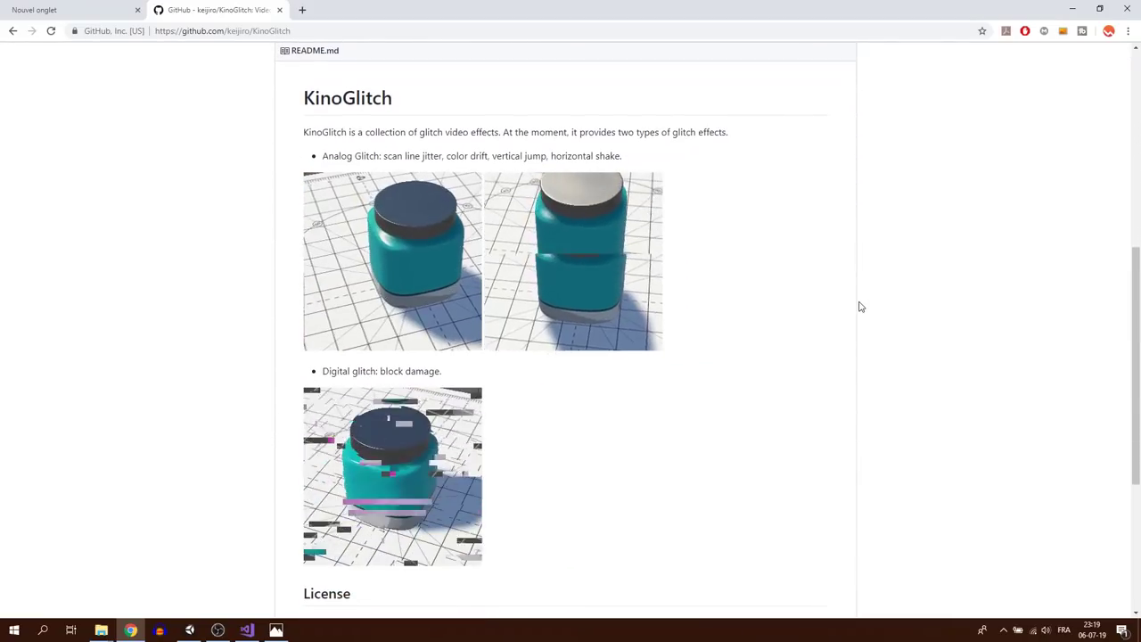
{"action": "scroll", "coordinate": [830, 353], "scroll_direction": "down", "scroll_amount": 1}
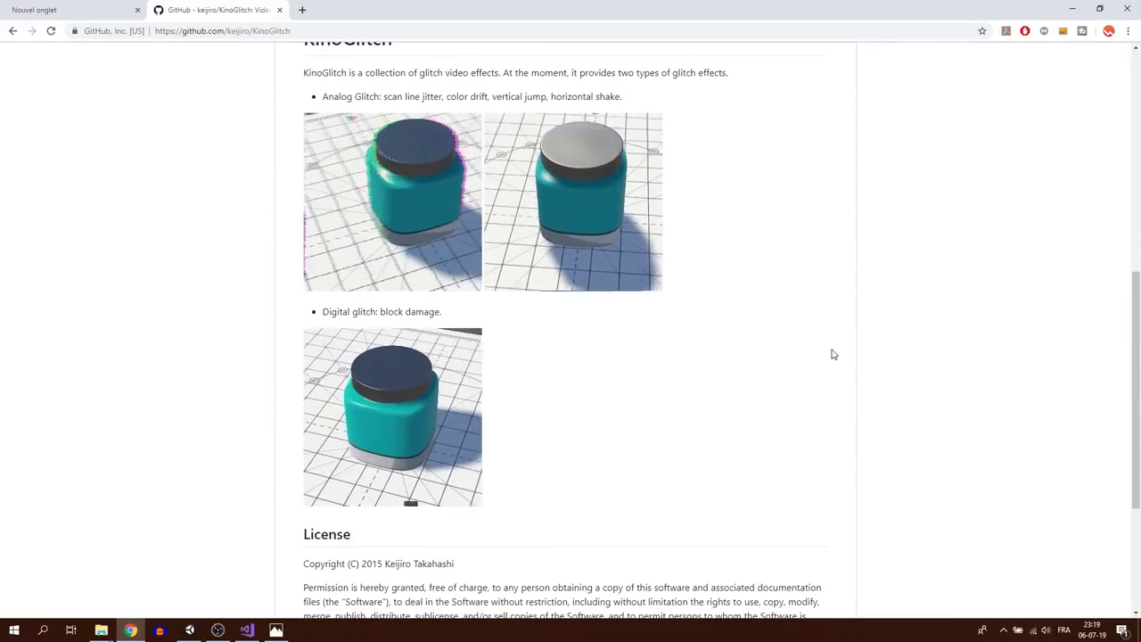
{"action": "scroll", "coordinate": [820, 341], "scroll_direction": "up", "scroll_amount": 1}
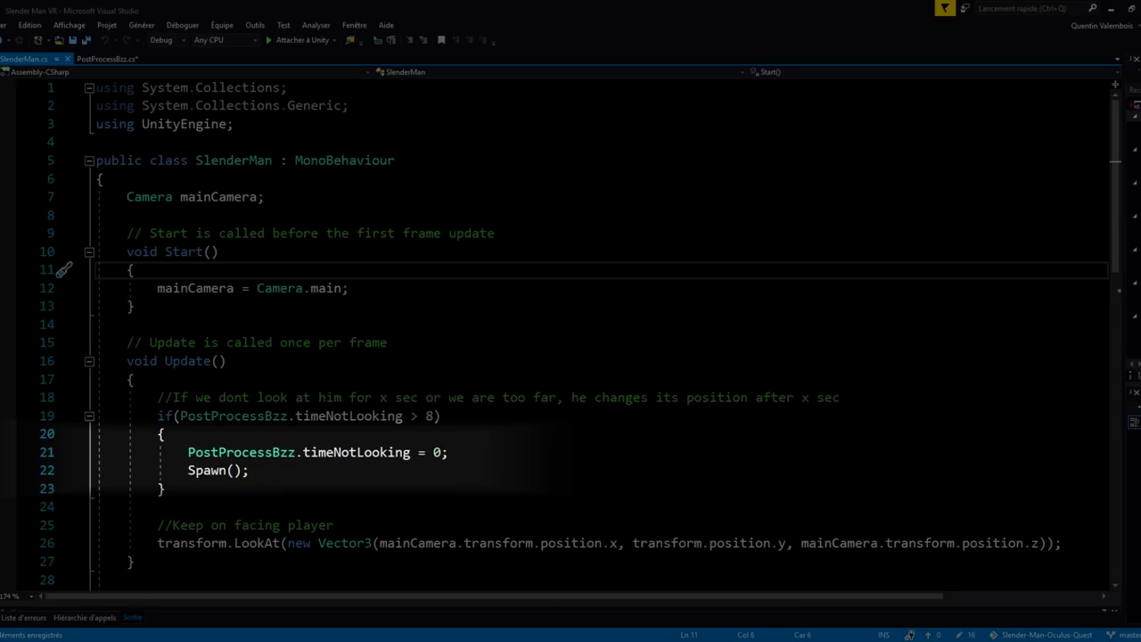
{"action": "scroll", "coordinate": [571, 329], "scroll_direction": "down", "scroll_amount": 8}
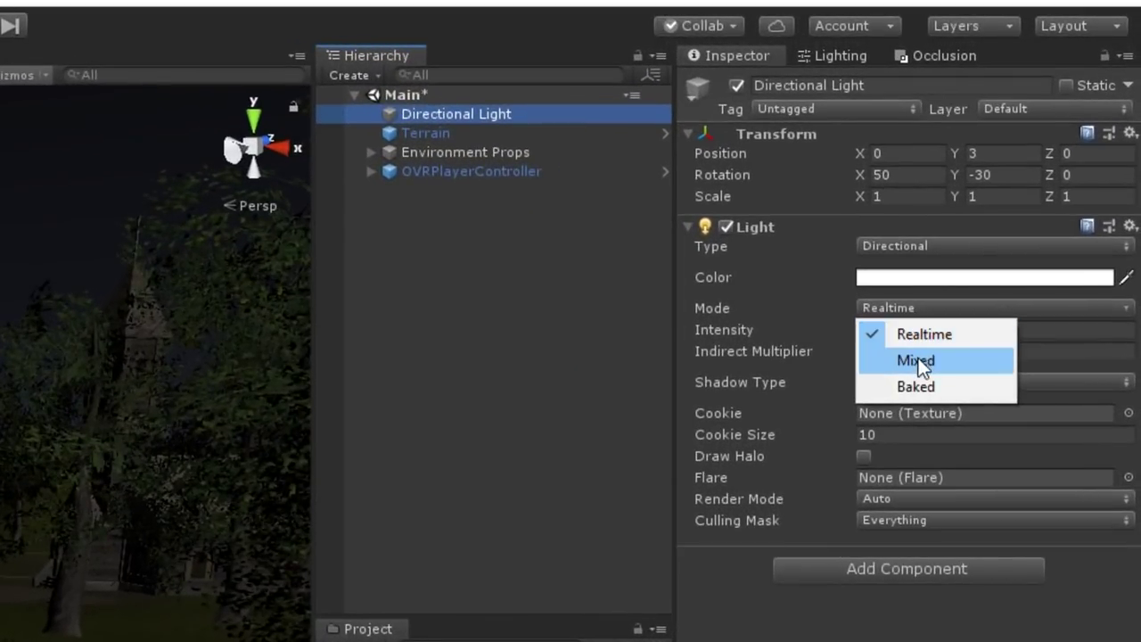
Set the Directional Light's mode to Mixed and mark the Terrain as static
{"action": "left_click", "coordinate": [919, 361]}
{"action": "left_click", "coordinate": [437, 137]}
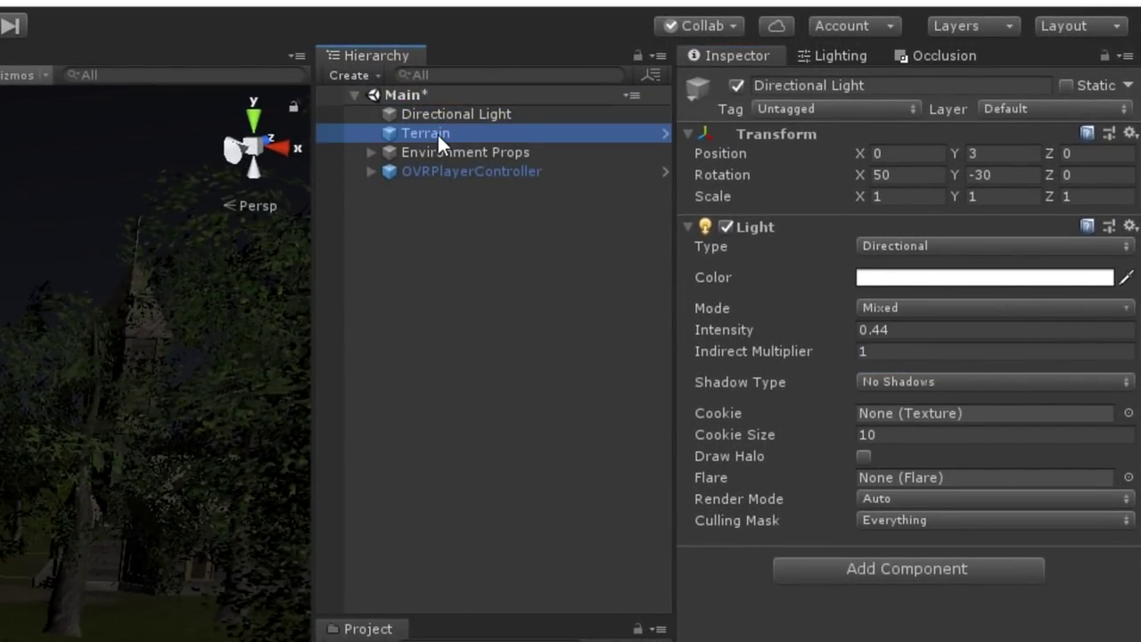
{"action": "left_click", "coordinate": [1067, 85]}
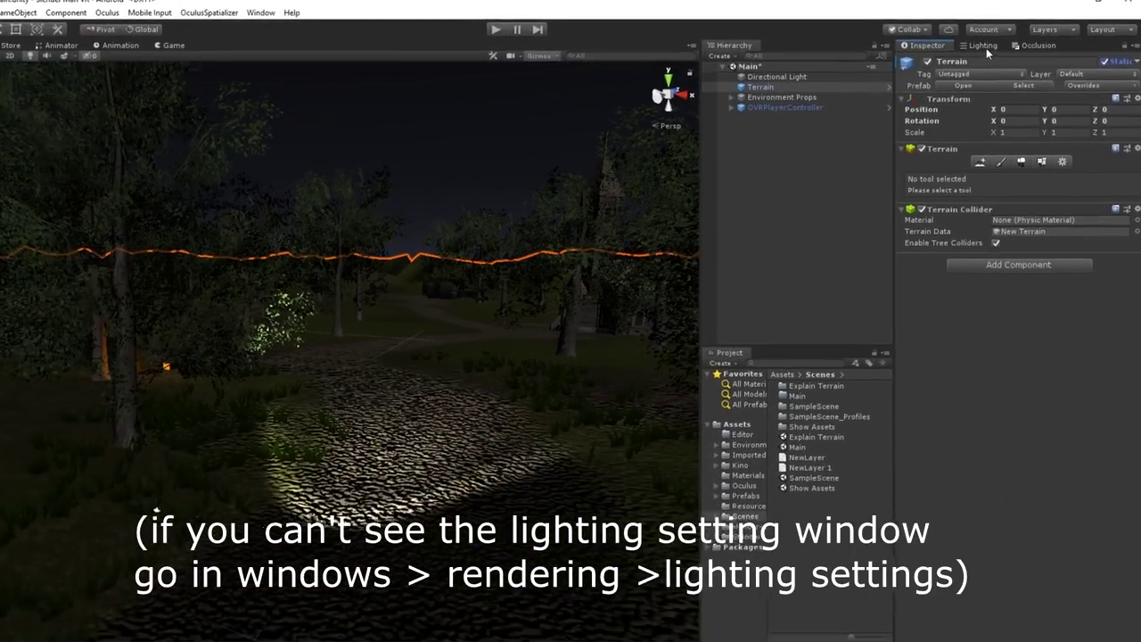
Open the lighting settings and generate the baked lighting for the scene
{"action": "left_click", "coordinate": [984, 45]}
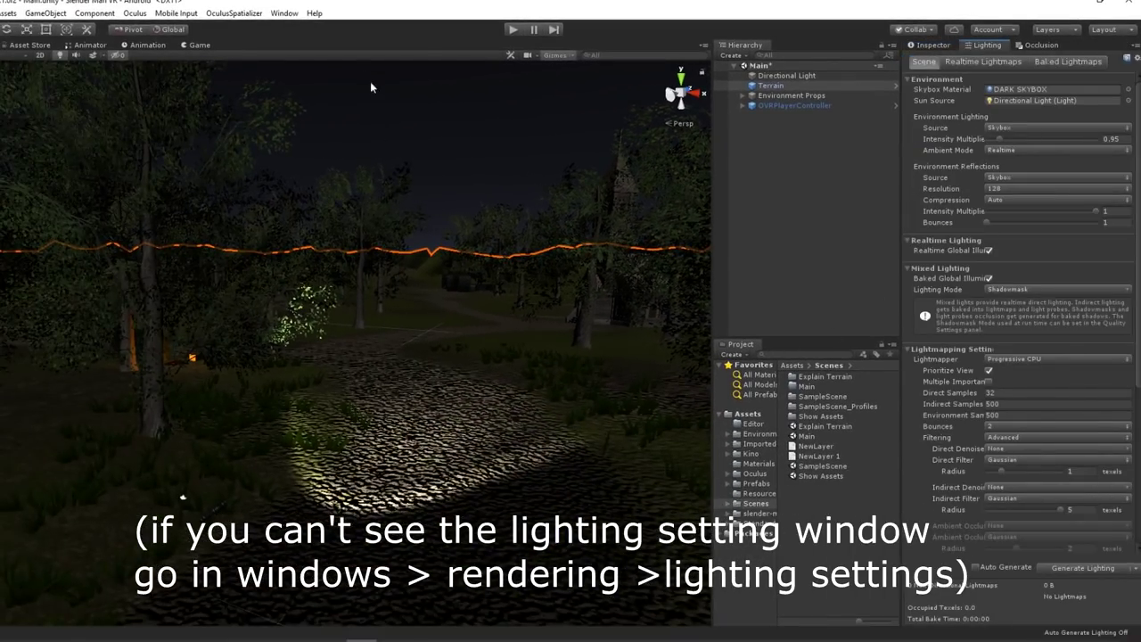
{"action": "left_click", "coordinate": [283, 13]}
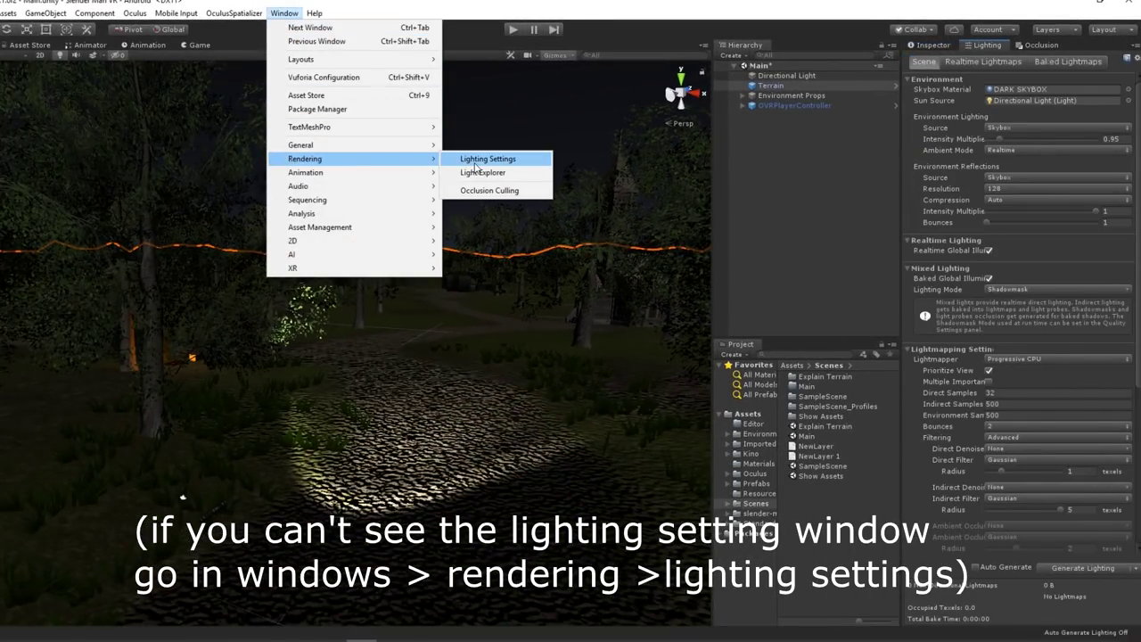
{"action": "left_click", "coordinate": [1066, 567]}
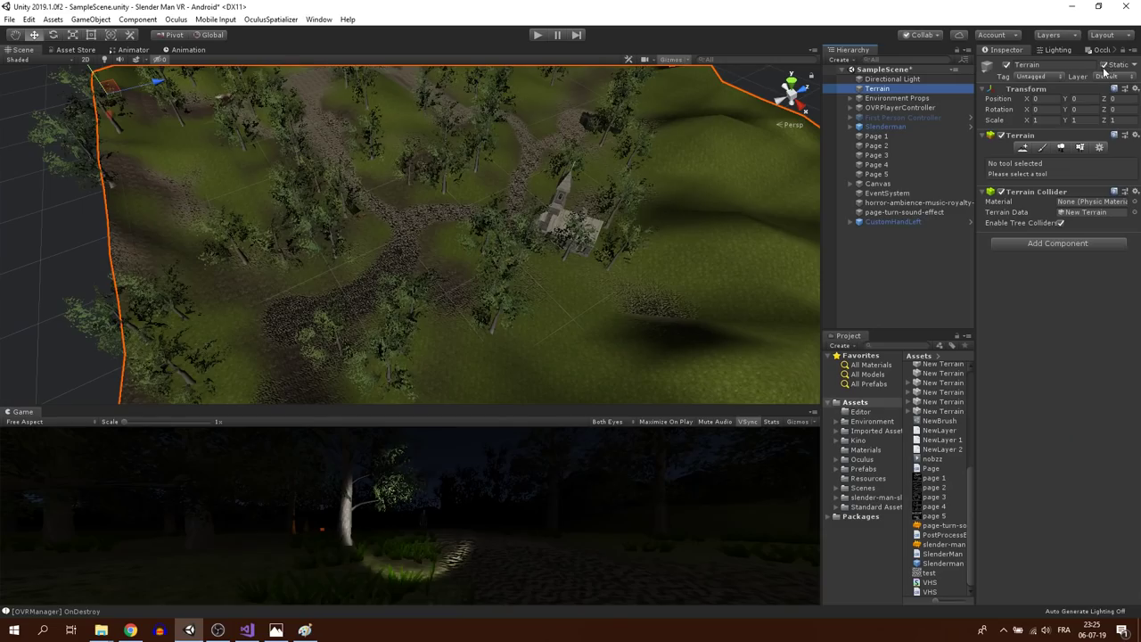
Open the Occlusion Culling visualization, inspect its volumes over the whole terrain, and enlarge the Scene view
{"action": "left_click", "coordinate": [1103, 51]}
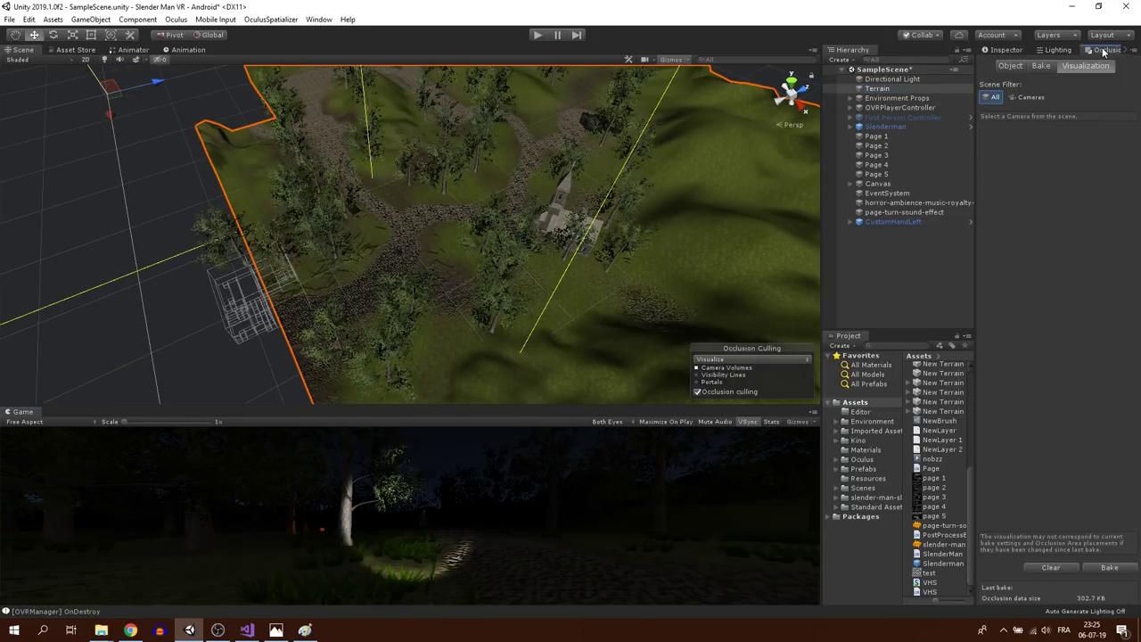
{"action": "right_click_drag", "start_coordinate": [580, 244], "coordinate": [569, 295]}
{"action": "scroll", "coordinate": [569, 295], "scroll_direction": "down", "scroll_amount": 3}
{"action": "middle_click_drag", "start_coordinate": [625, 235], "coordinate": [603, 309]}
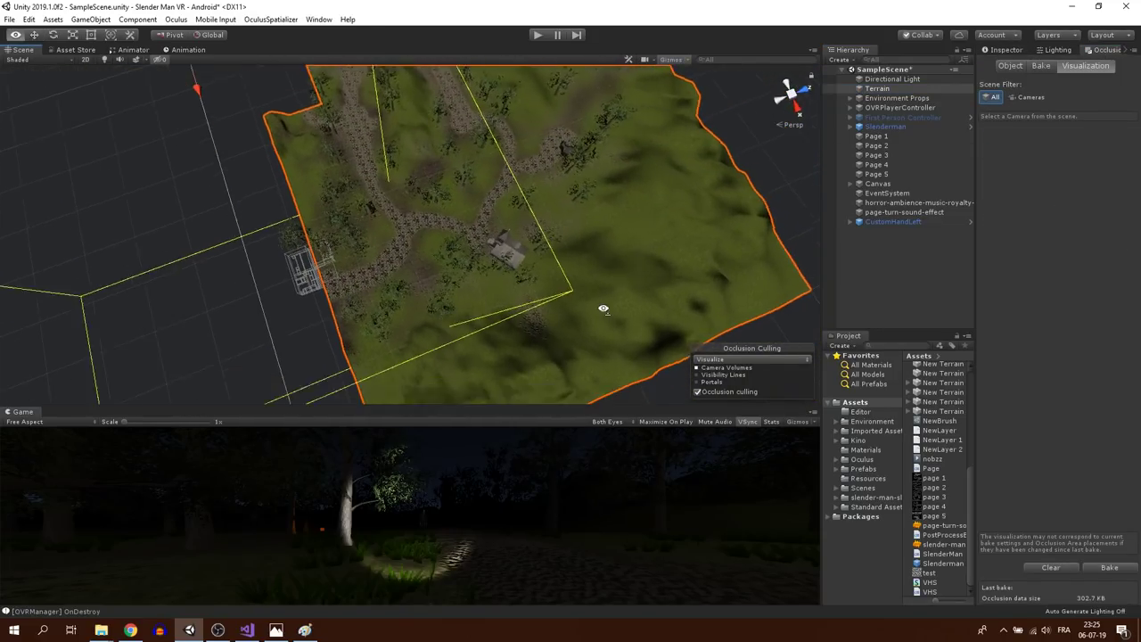
{"action": "right_click_drag", "start_coordinate": [603, 308], "coordinate": [665, 433]}
{"action": "left_click_drag", "start_coordinate": [640, 407], "coordinate": [640, 472]}
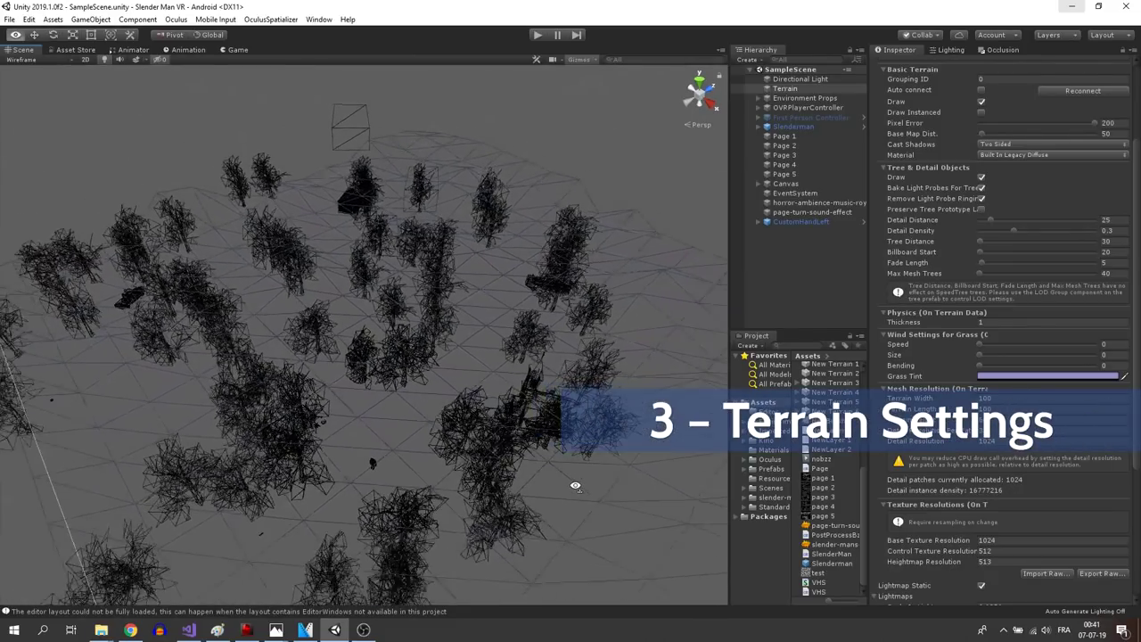
Examine in the wireframe Scene view how the terrain's tree and mesh detail changes with camera distance
{"action": "right_click_drag", "start_coordinate": [560, 506], "coordinate": [565, 513]}
{"action": "key", "text": "s"}
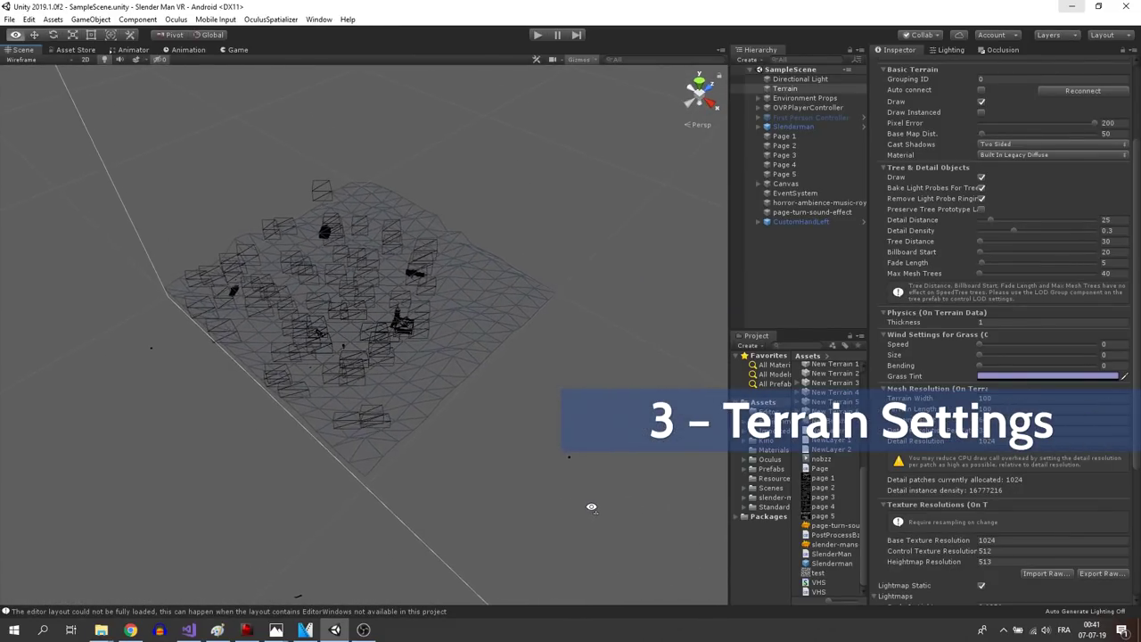
{"action": "left_click_drag", "start_coordinate": [591, 507], "coordinate": [576, 502], "text": "alt"}
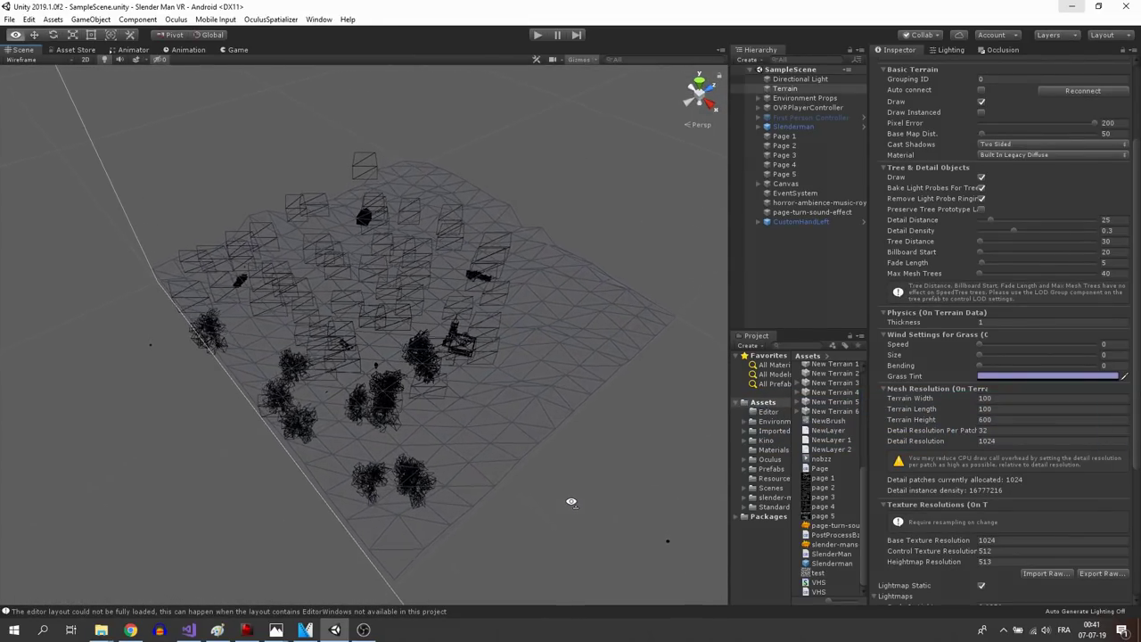
{"action": "key", "text": "w"}
{"action": "right_click_drag", "start_coordinate": [571, 501], "coordinate": [573, 526]}
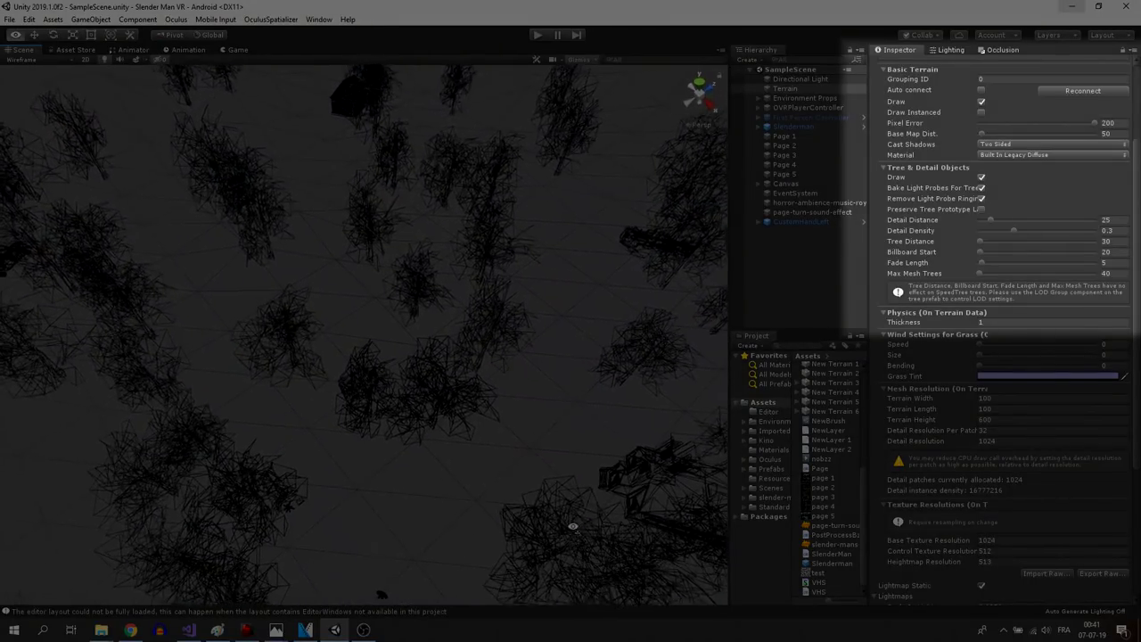
{"action": "scroll", "coordinate": [573, 526], "scroll_direction": "up", "scroll_amount": 8}
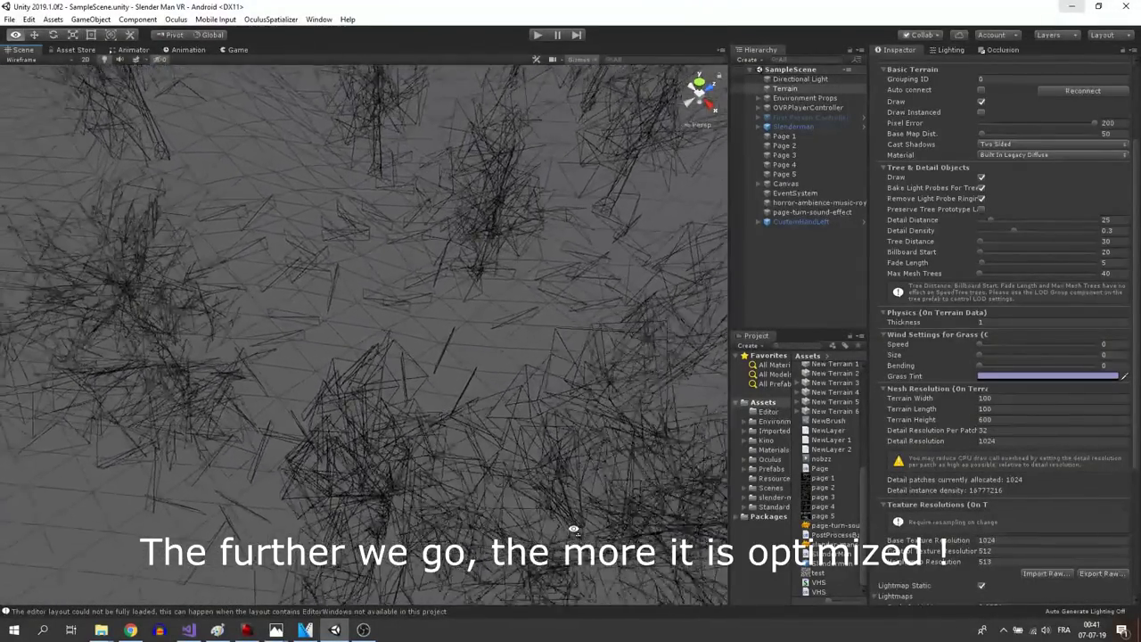
{"action": "scroll", "coordinate": [573, 529], "scroll_direction": "up", "scroll_amount": 8}
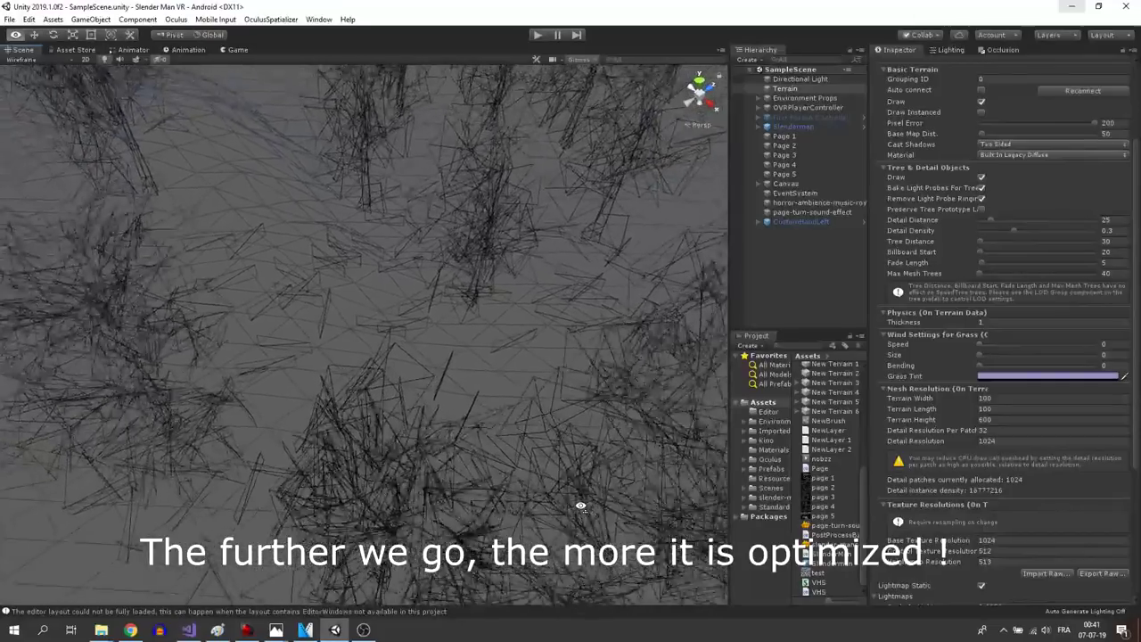
{"action": "scroll", "coordinate": [581, 505], "scroll_direction": "down", "scroll_amount": 10}
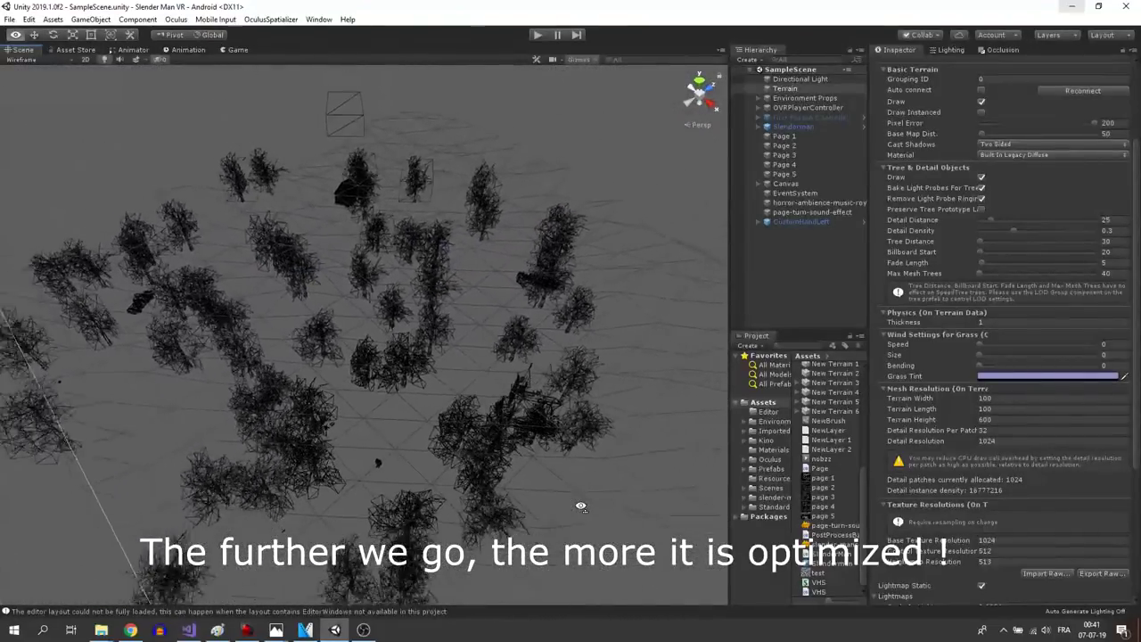
{"action": "scroll", "coordinate": [581, 505], "scroll_direction": "down", "scroll_amount": 3}
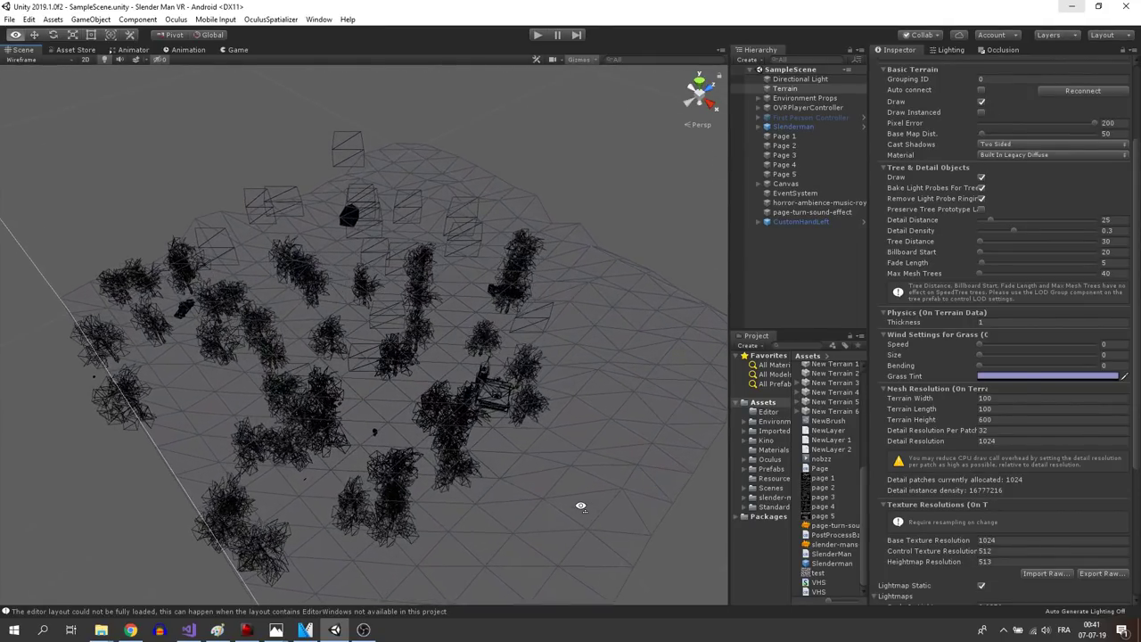
{"action": "scroll", "coordinate": [580, 505], "scroll_direction": "up", "scroll_amount": 10}
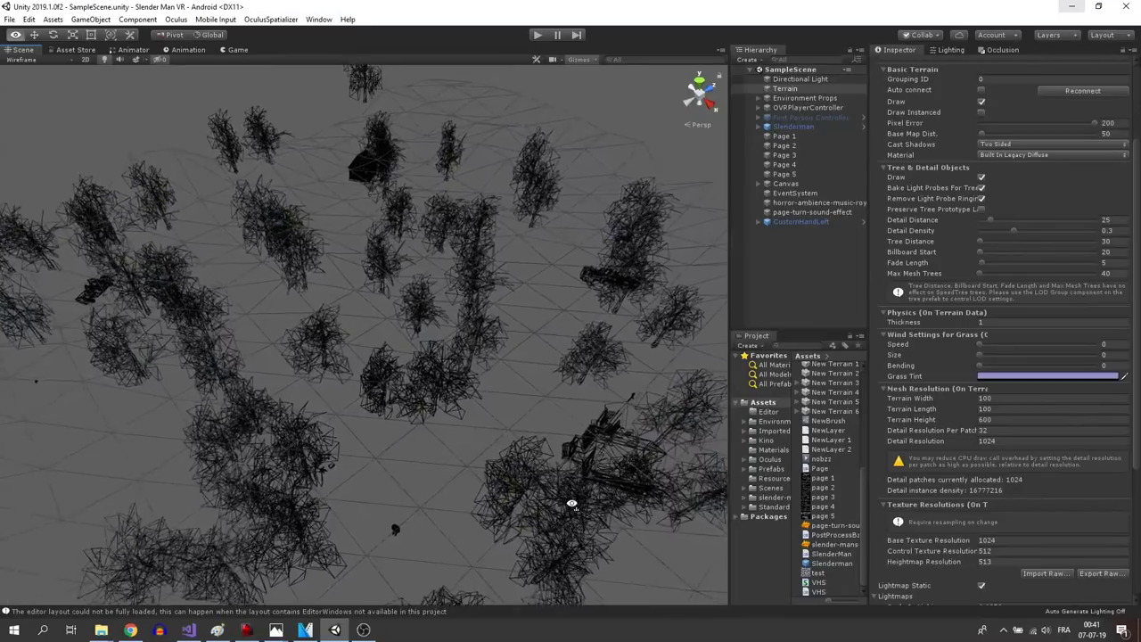
{"action": "scroll", "coordinate": [581, 499], "scroll_direction": "up", "scroll_amount": 10}
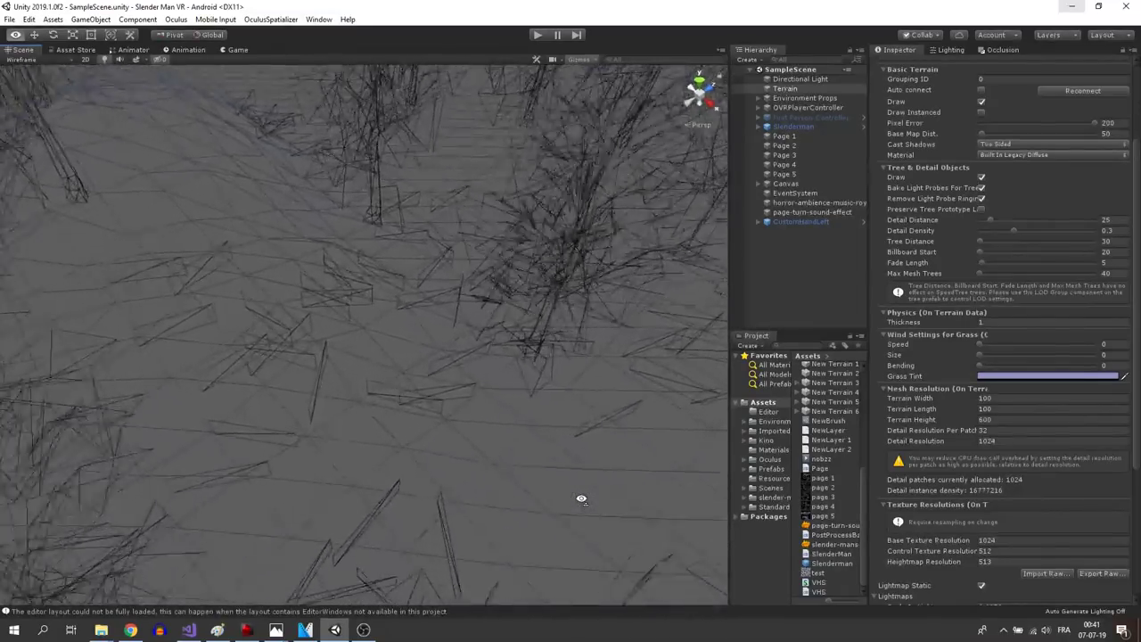
{"action": "right_click_drag", "start_coordinate": [581, 499], "coordinate": [935, 347]}
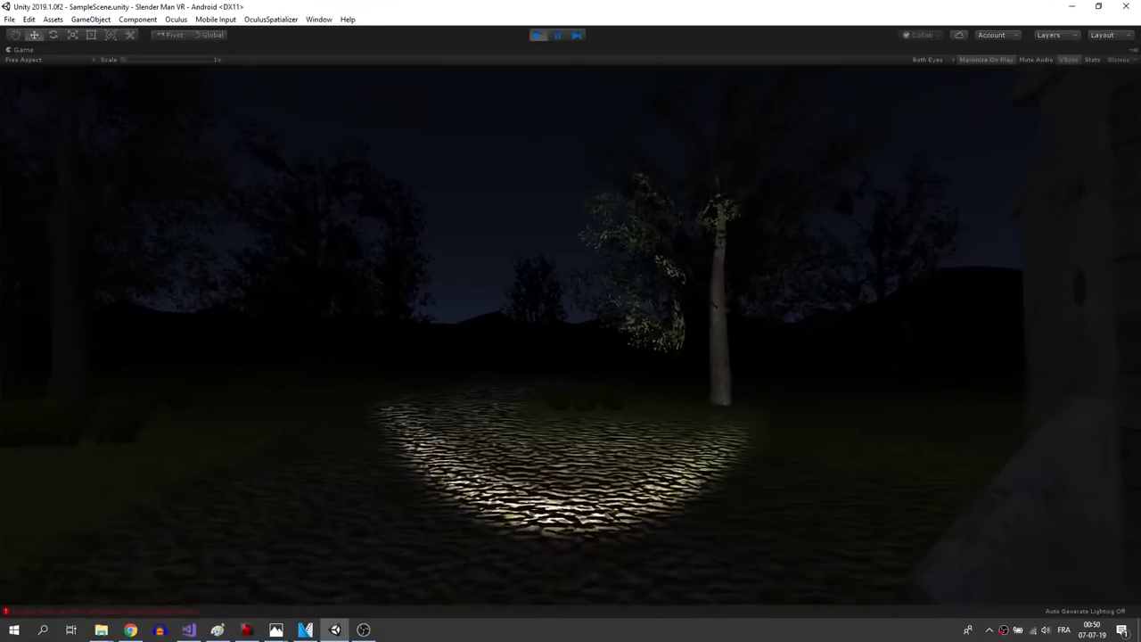
Playtest the game by walking along the stone path to the overturned truck and collecting the page on its side
{"action": "key", "text": "w"}
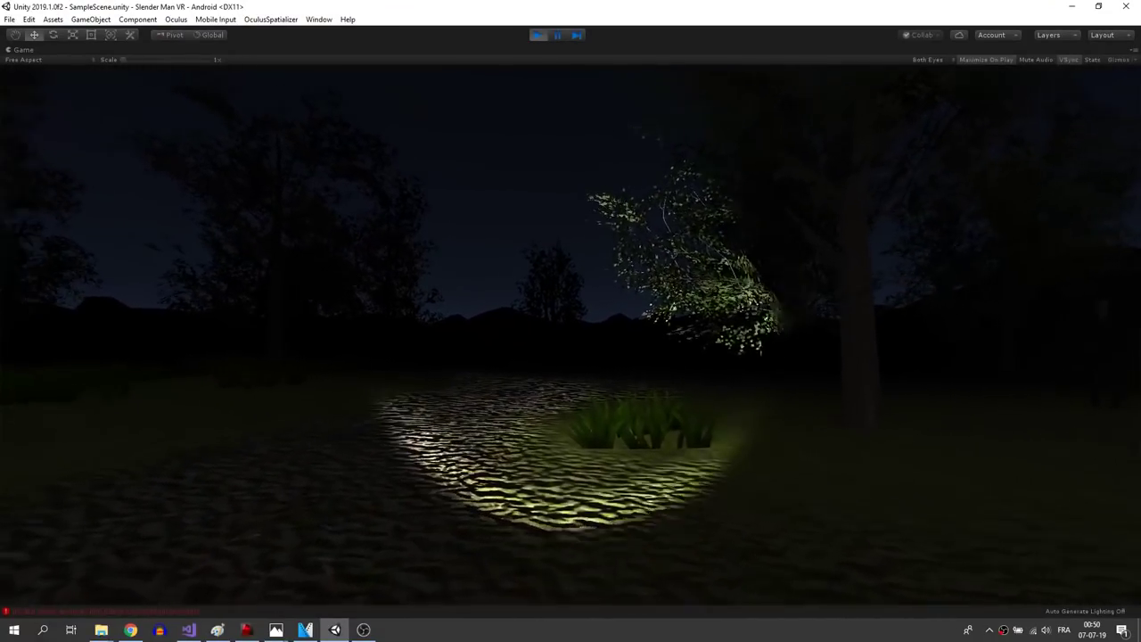
{"action": "key", "text": "w"}
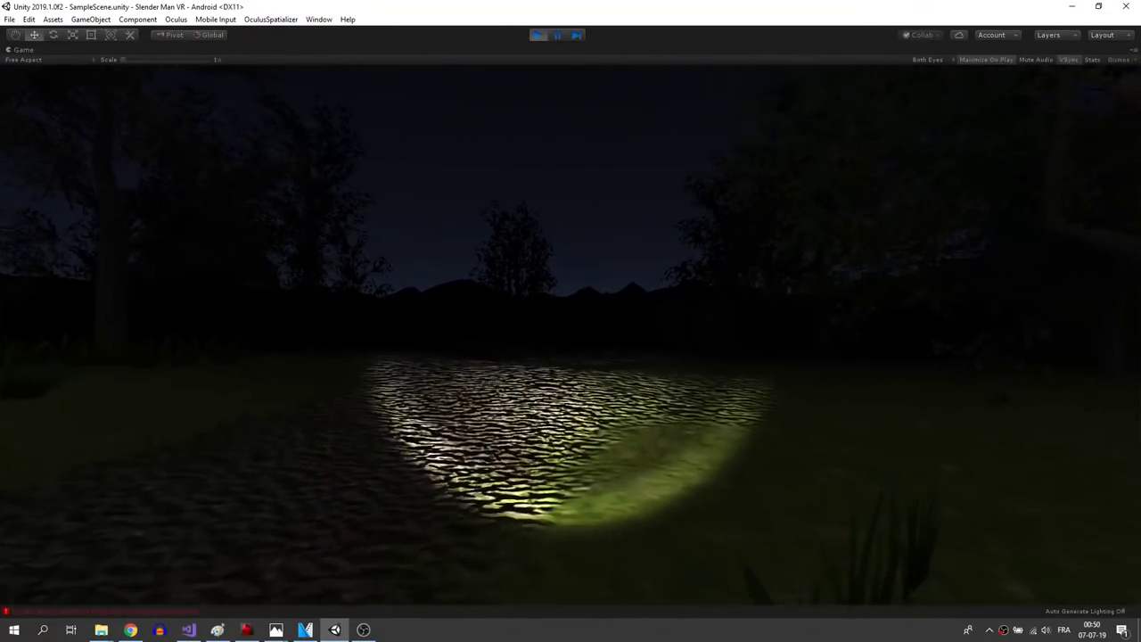
{"action": "key", "text": "w"}
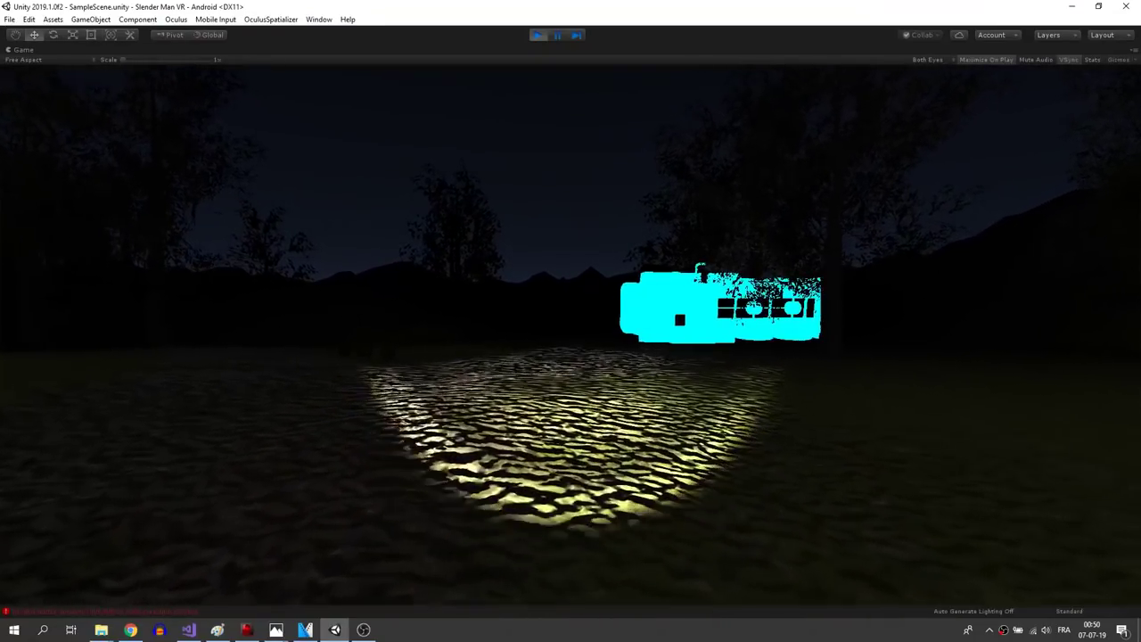
{"action": "key", "text": "w"}
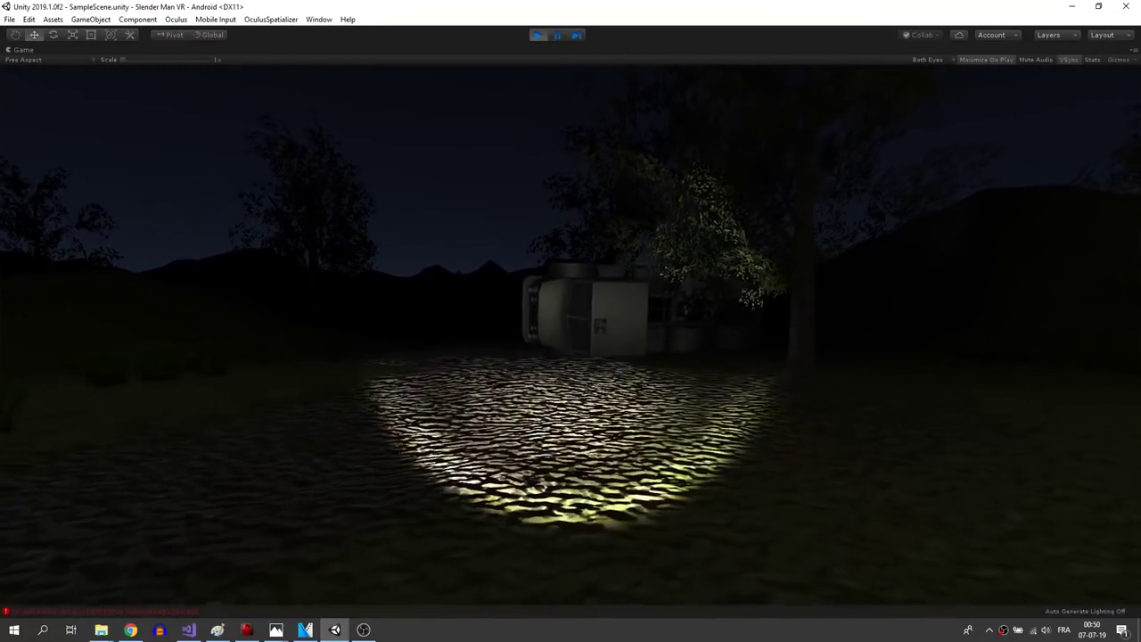
{"action": "key", "text": "w"}
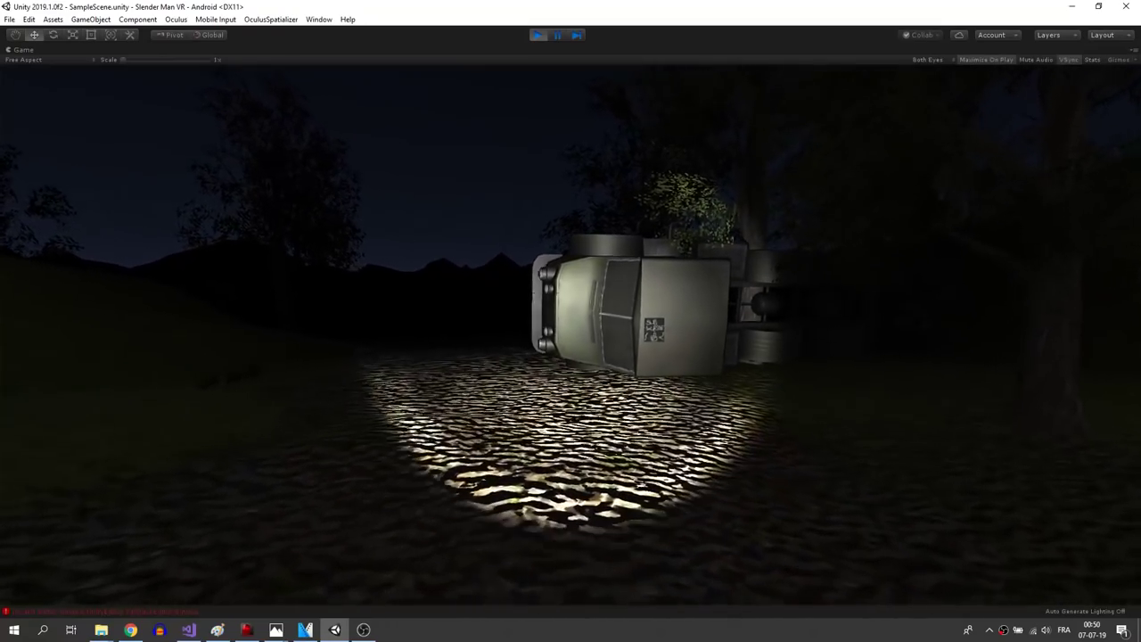
{"action": "key", "text": "w"}
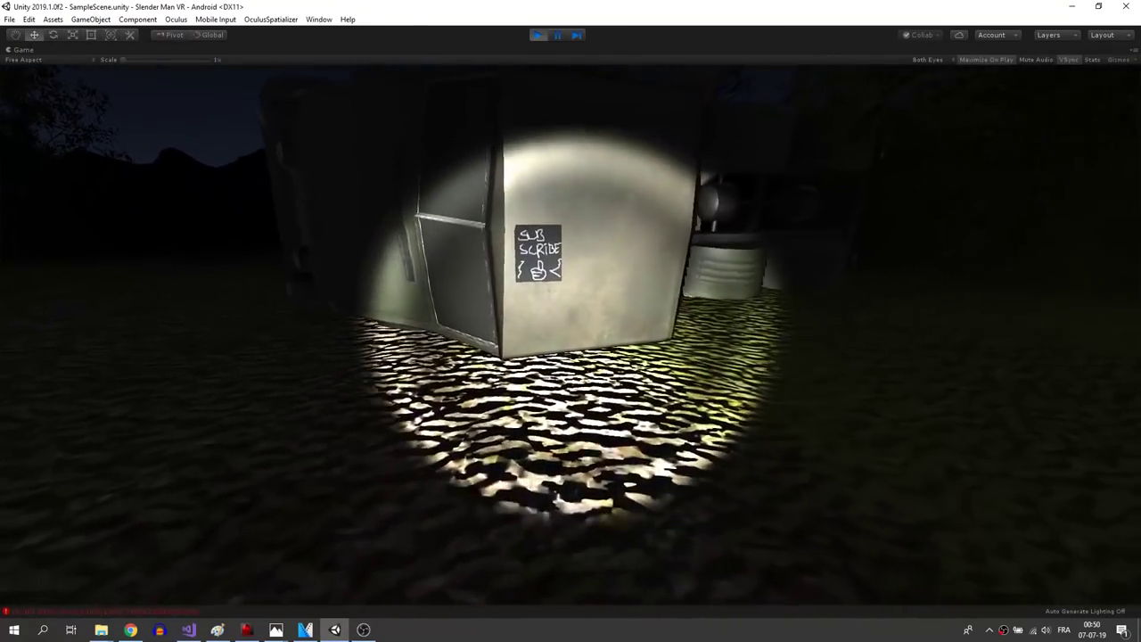
{"action": "key", "text": "w"}
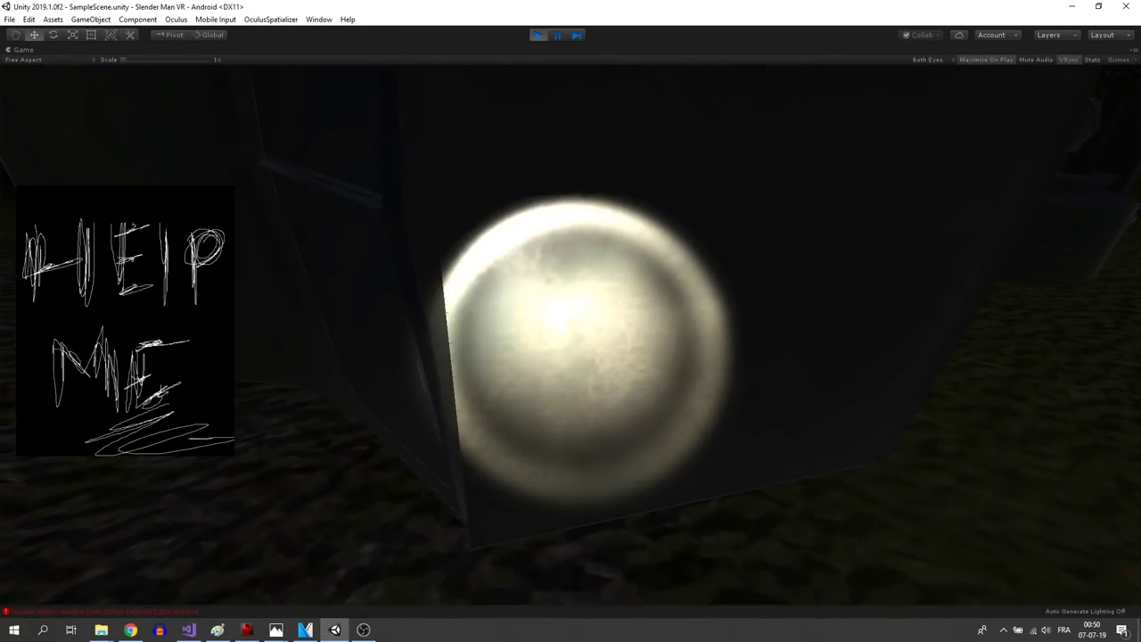